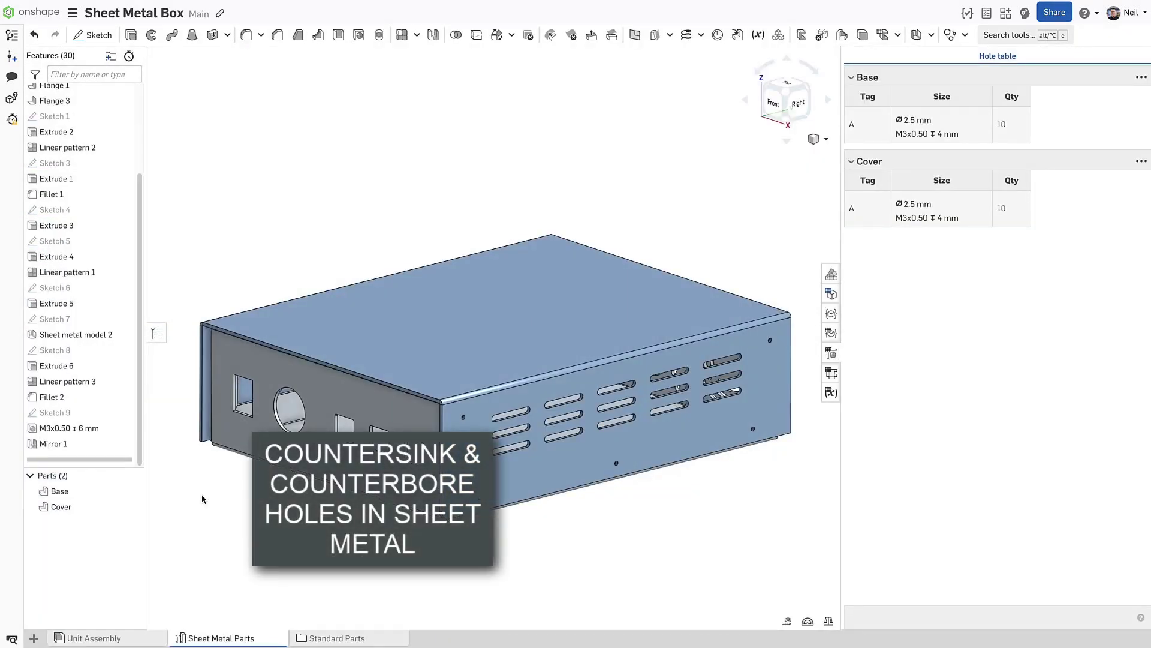
# Change the M3x0.50 tapped hole feature's style from simple to countersink.
pyautogui.doubleClick(118, 428)
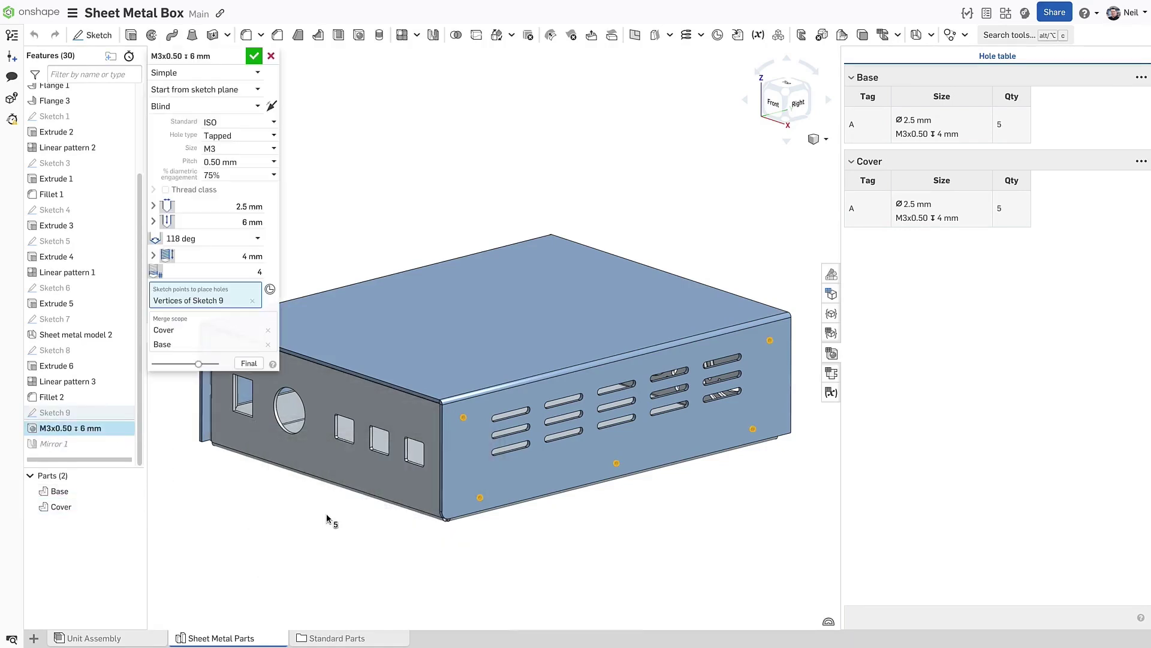
pyautogui.scroll(3, 461, 490)
pyautogui.scroll(3, 461, 491)
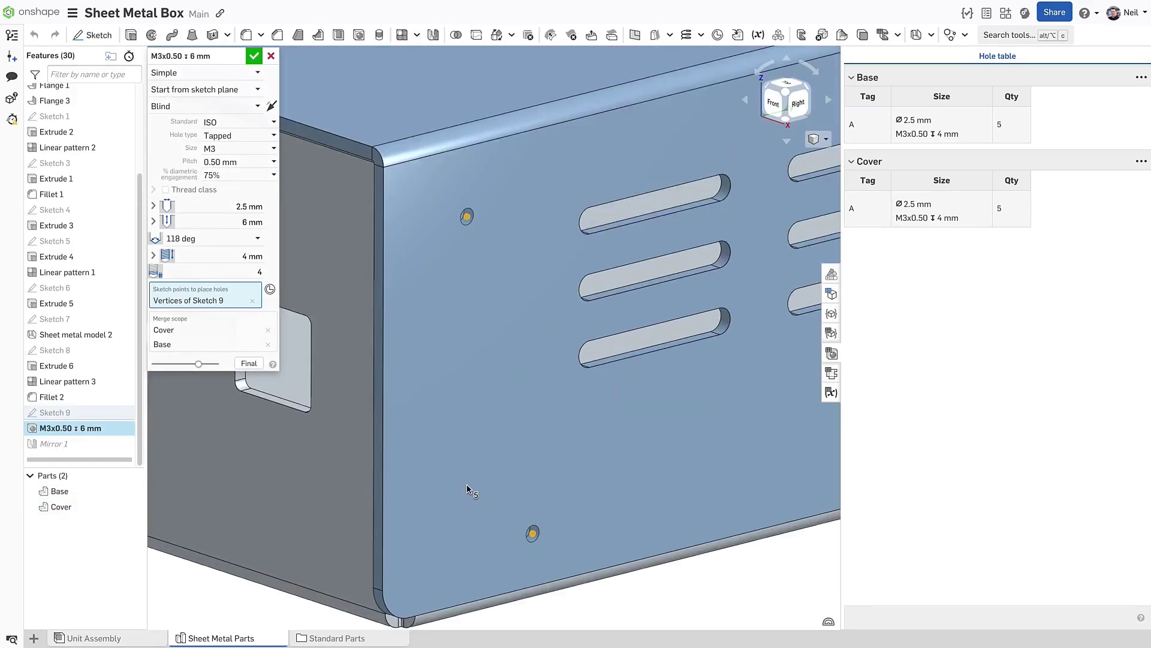
pyautogui.click(256, 73)
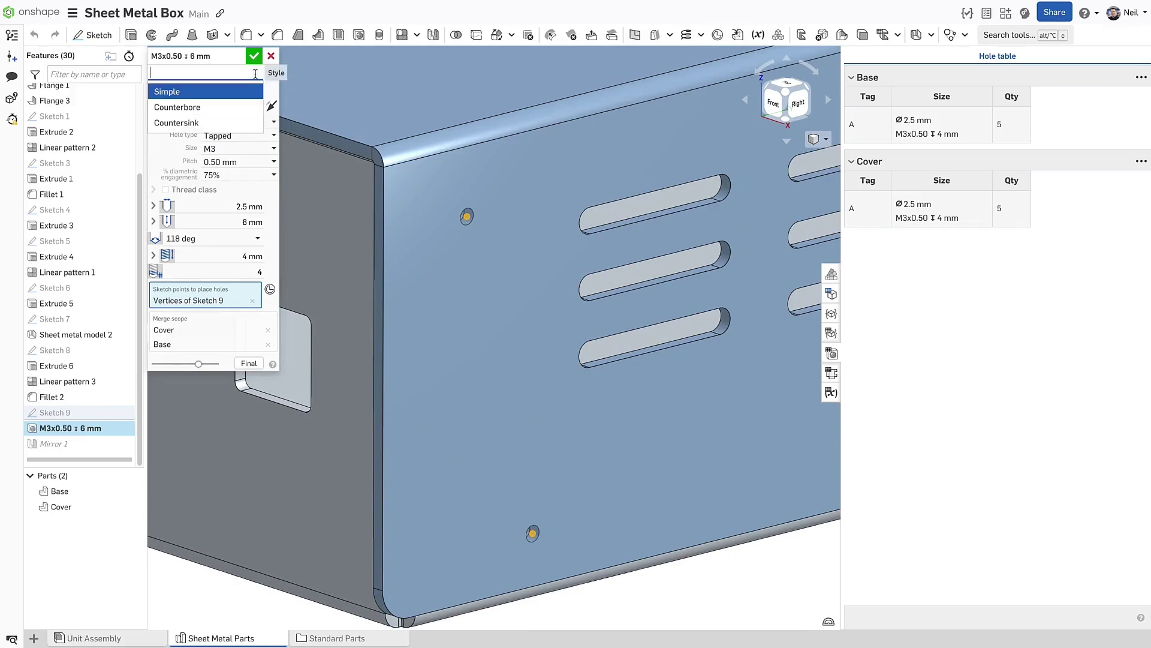
pyautogui.click(244, 123)
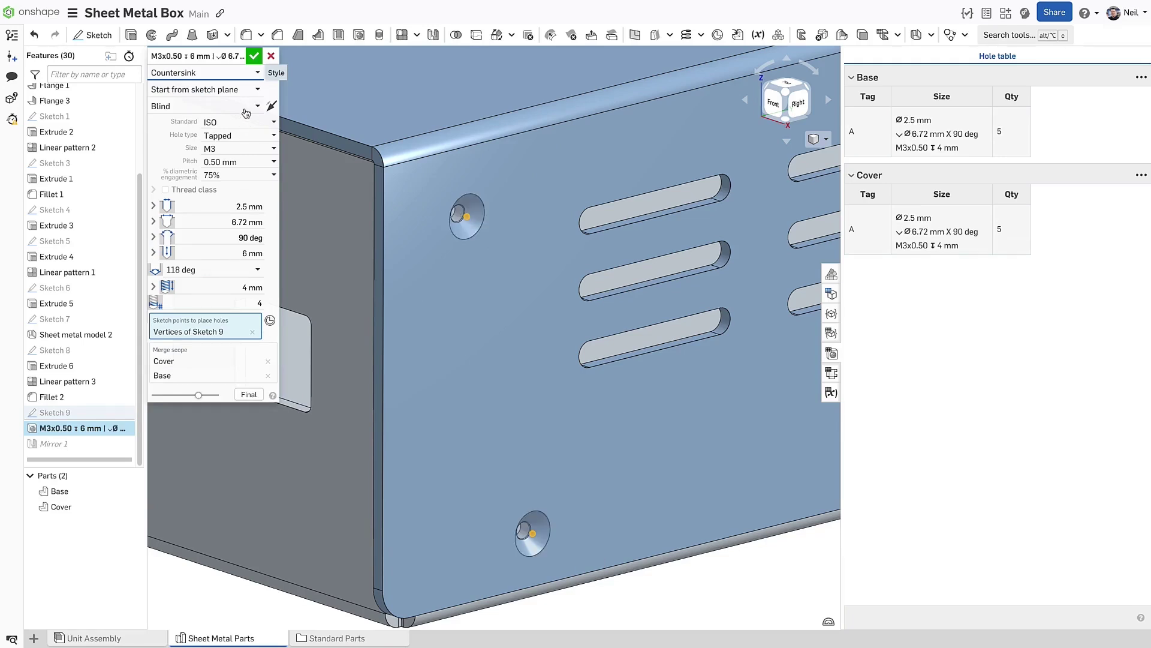
pyautogui.click(254, 55)
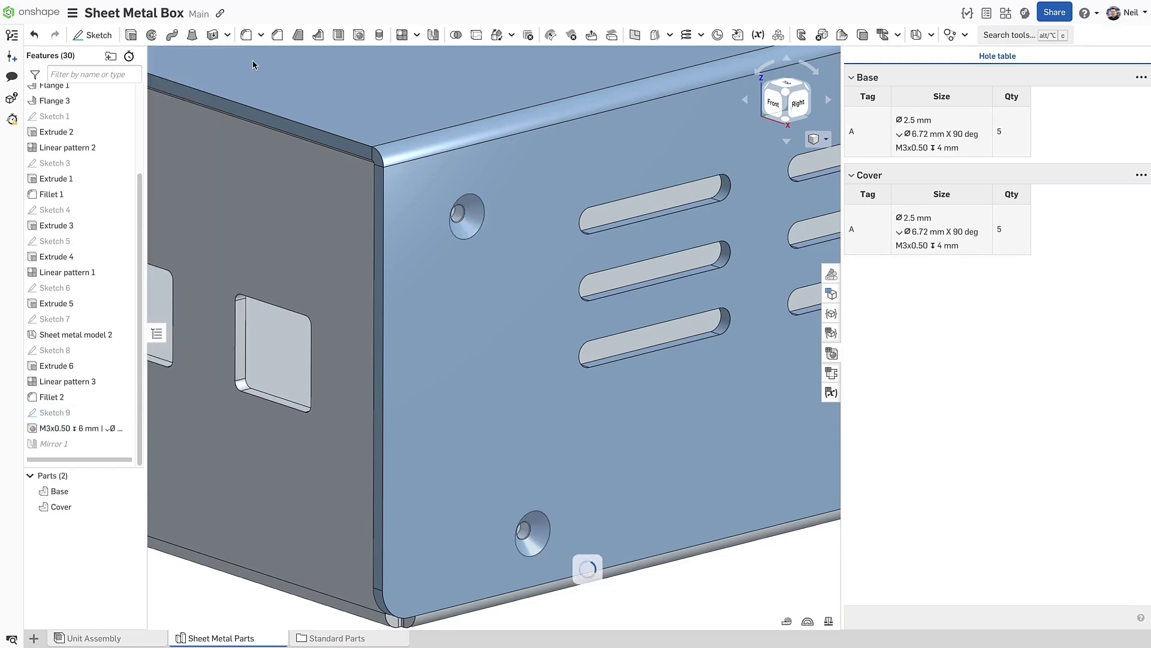
# Show the flat pattern of Sheet metal model 2 and examine its countersunk holes up close.
pyautogui.click(832, 374)
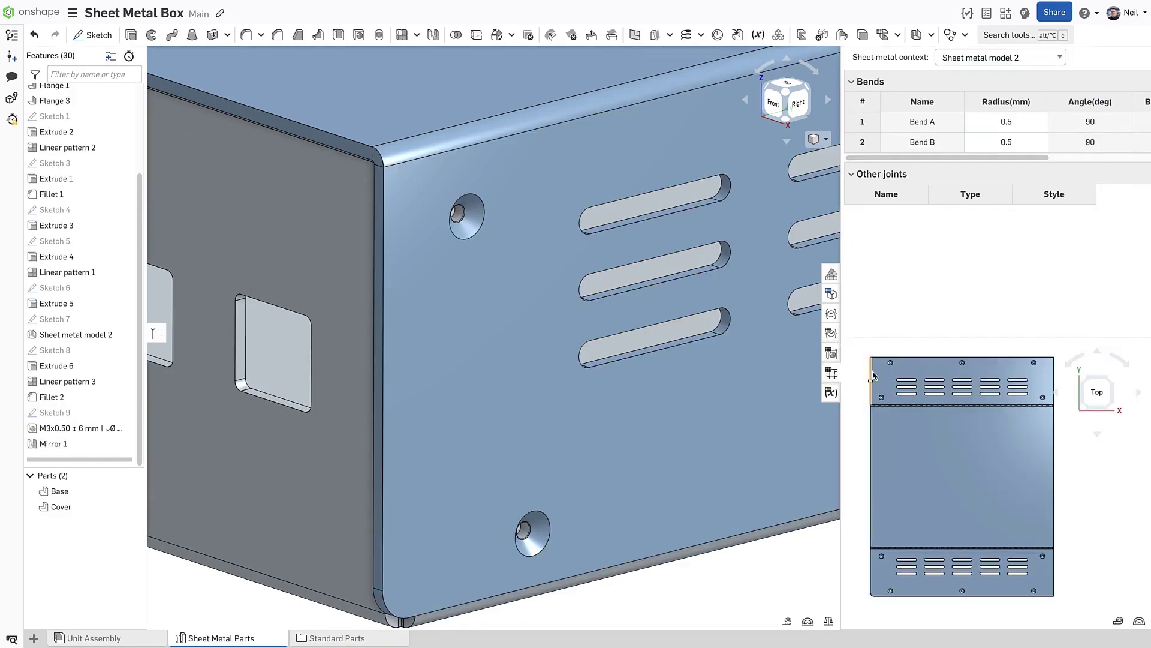
pyautogui.scroll(5, 876, 375)
pyautogui.moveTo(895, 408); pyautogui.dragTo(915, 400, button='middle')
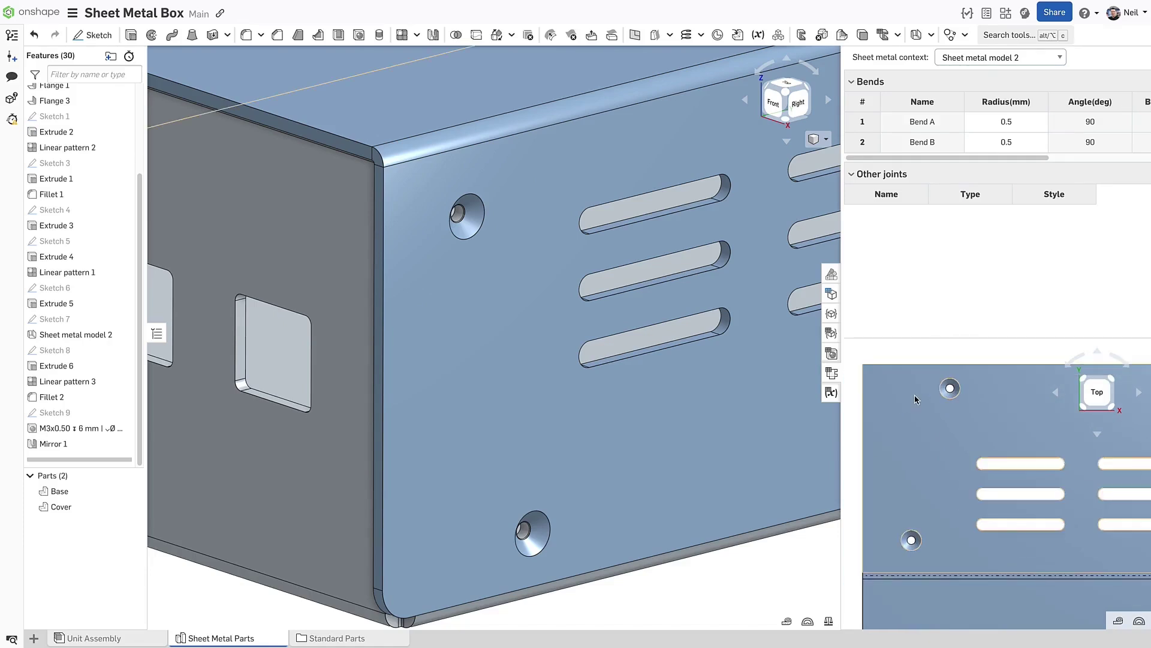
pyautogui.click(142, 637)
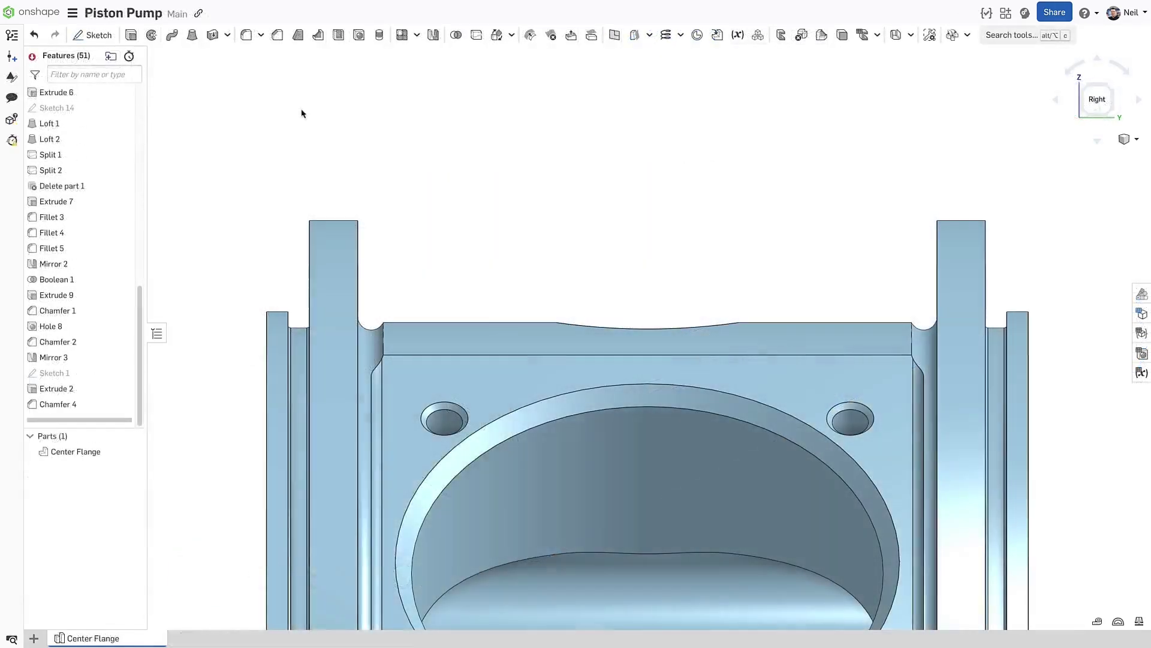
# Add a distance-and-angle chamfer of 1.5 mm at 20 deg to the Center Flange's two outermost end edges and both tall flange rim faces.
pyautogui.click(277, 36)
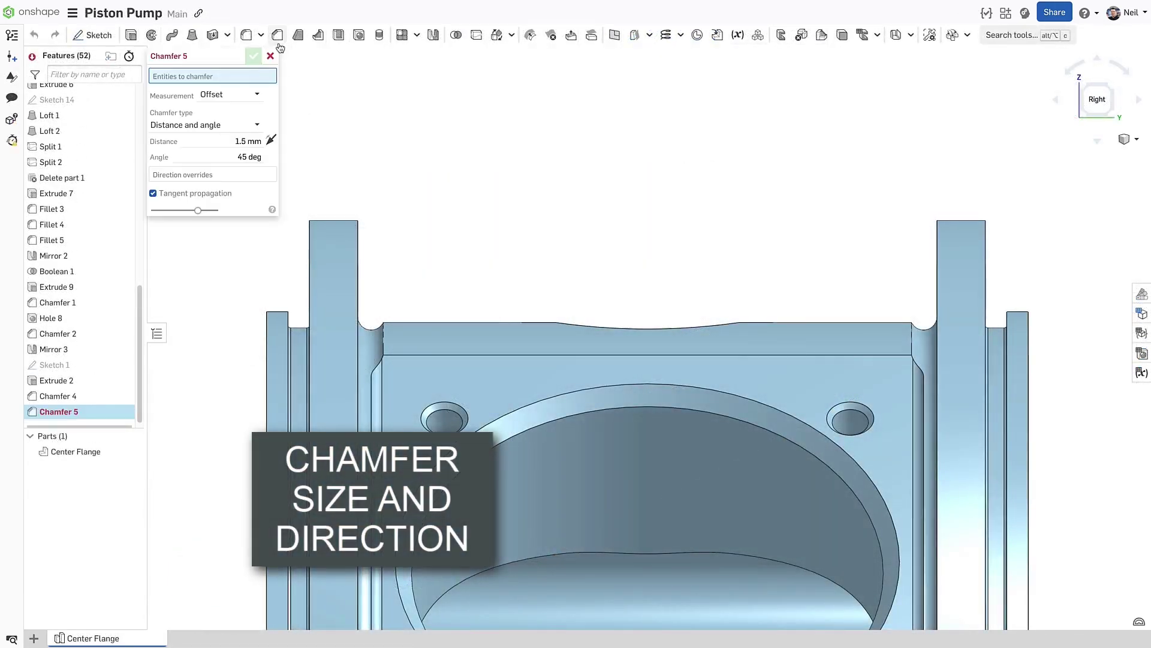
pyautogui.click(228, 157)
pyautogui.write('20')
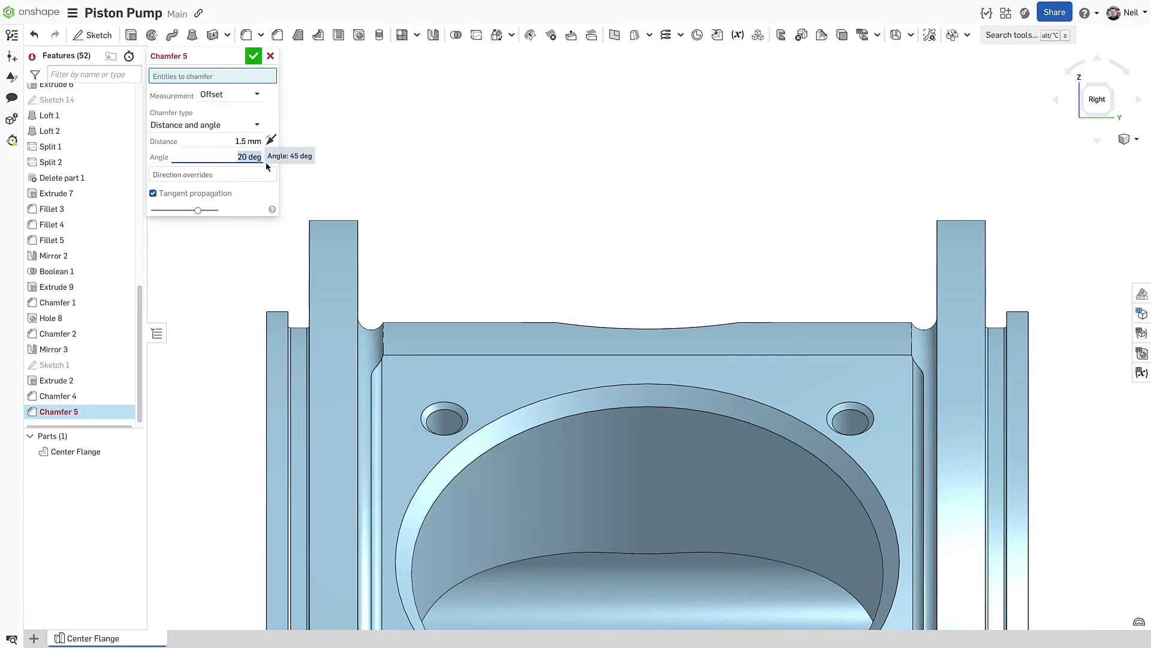
pyautogui.click(1029, 325)
pyautogui.click(970, 273)
pyautogui.click(344, 273)
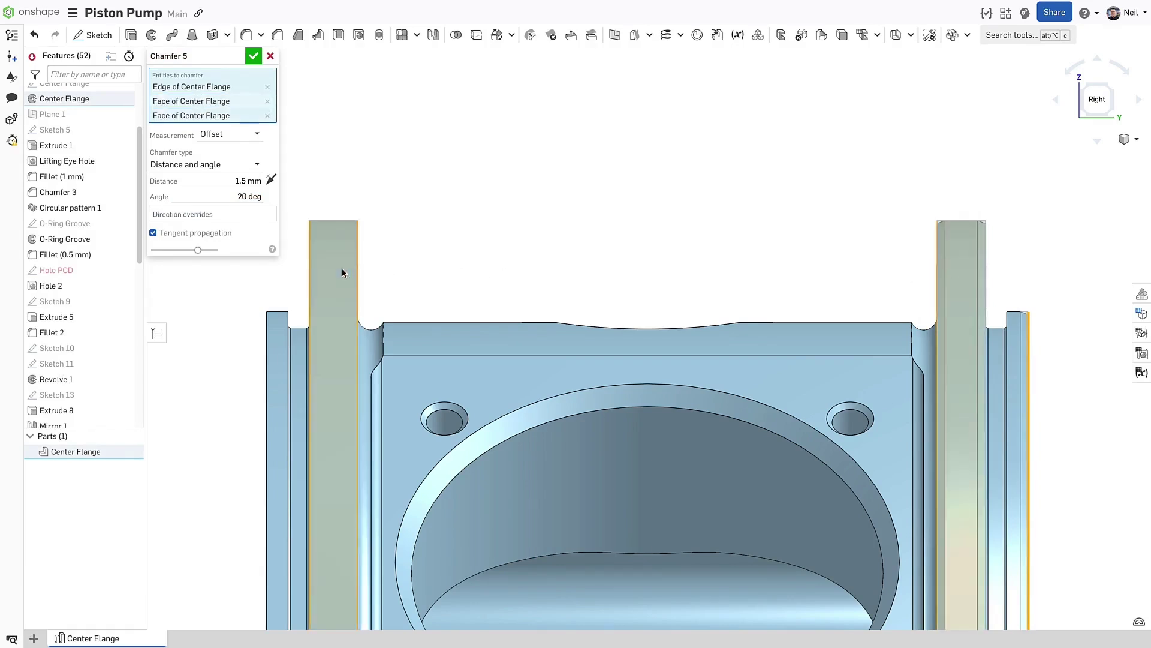
pyautogui.click(265, 322)
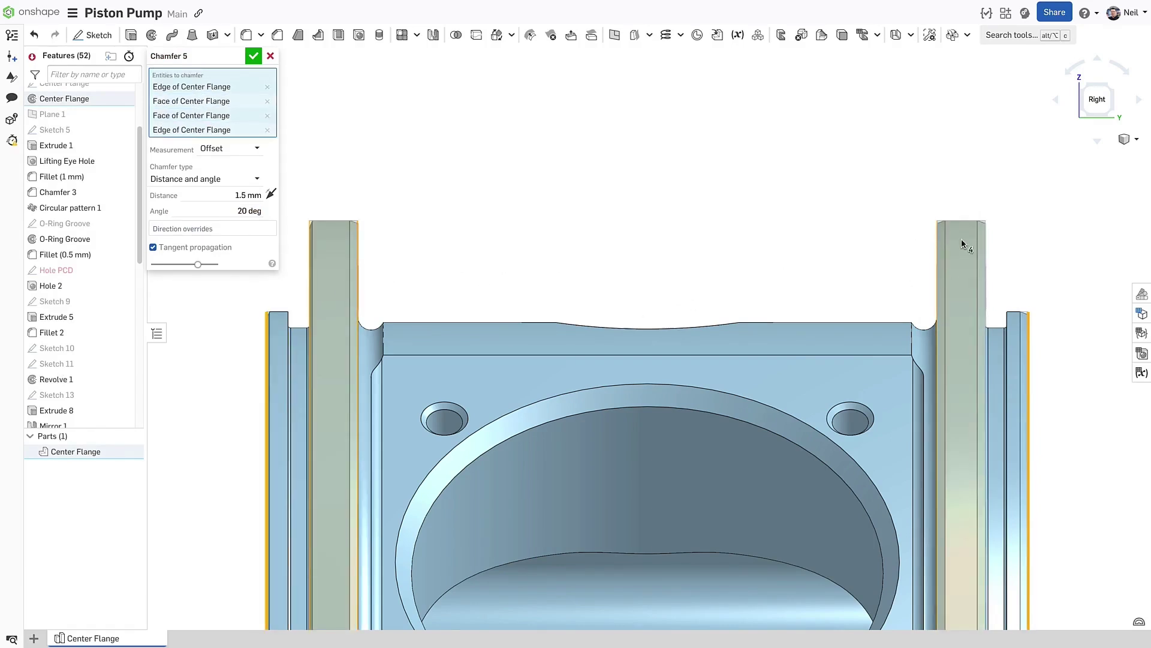
# Add direction overrides for the outer edge of the tall flange and the adjacent end edge, and finish the chamfer.
pyautogui.scroll(6, 1057, 253)
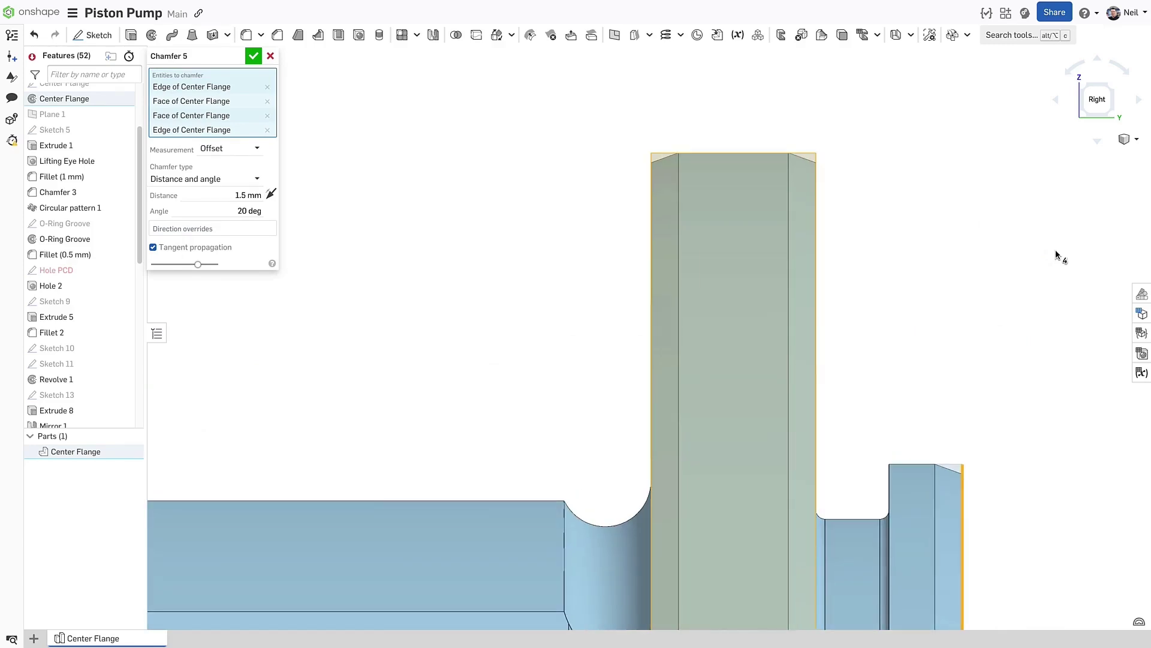
pyautogui.scroll(-4, 1020, 267)
pyautogui.moveTo(643, 282); pyautogui.dragTo(949, 236, button='middle')
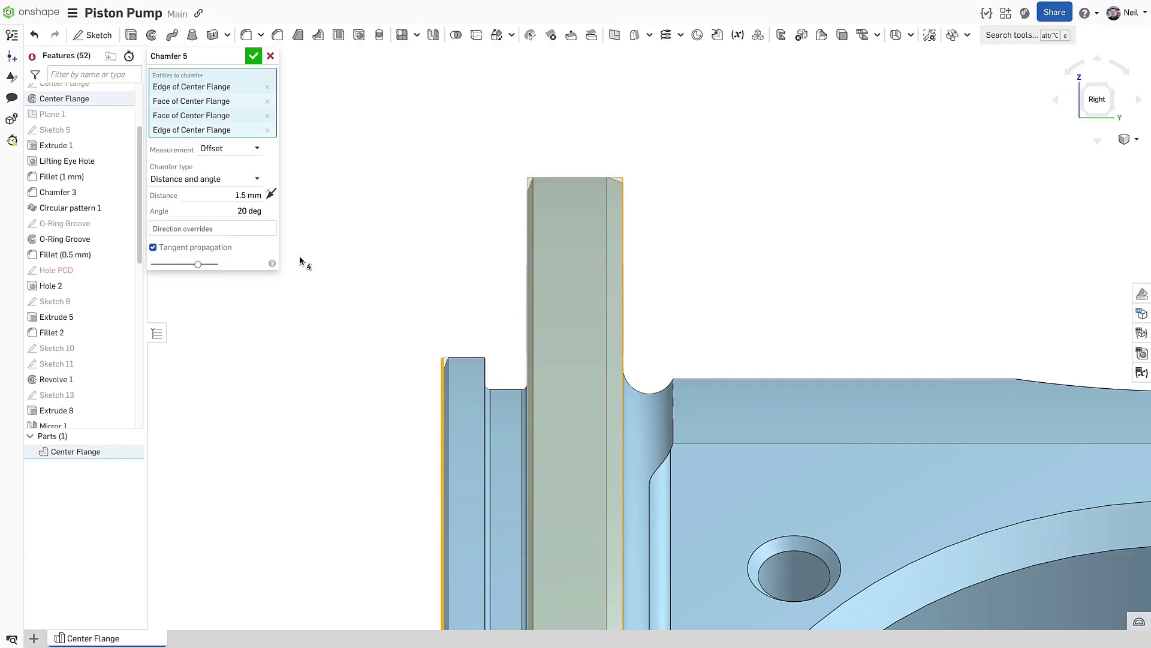
pyautogui.click(271, 229)
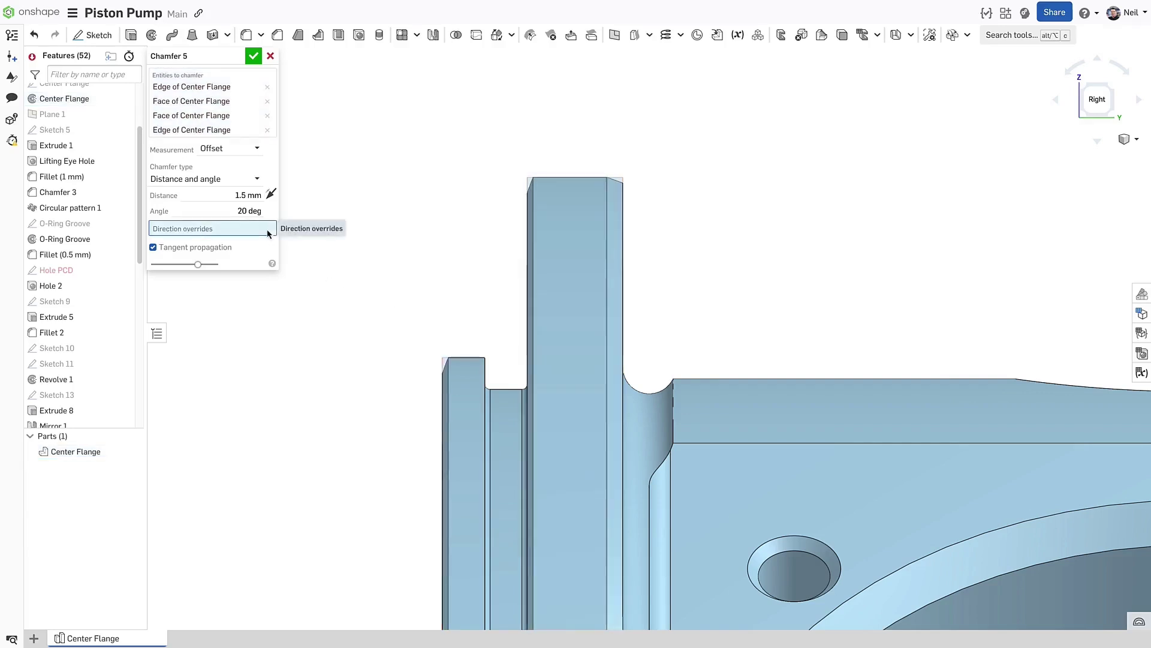
pyautogui.click(527, 252)
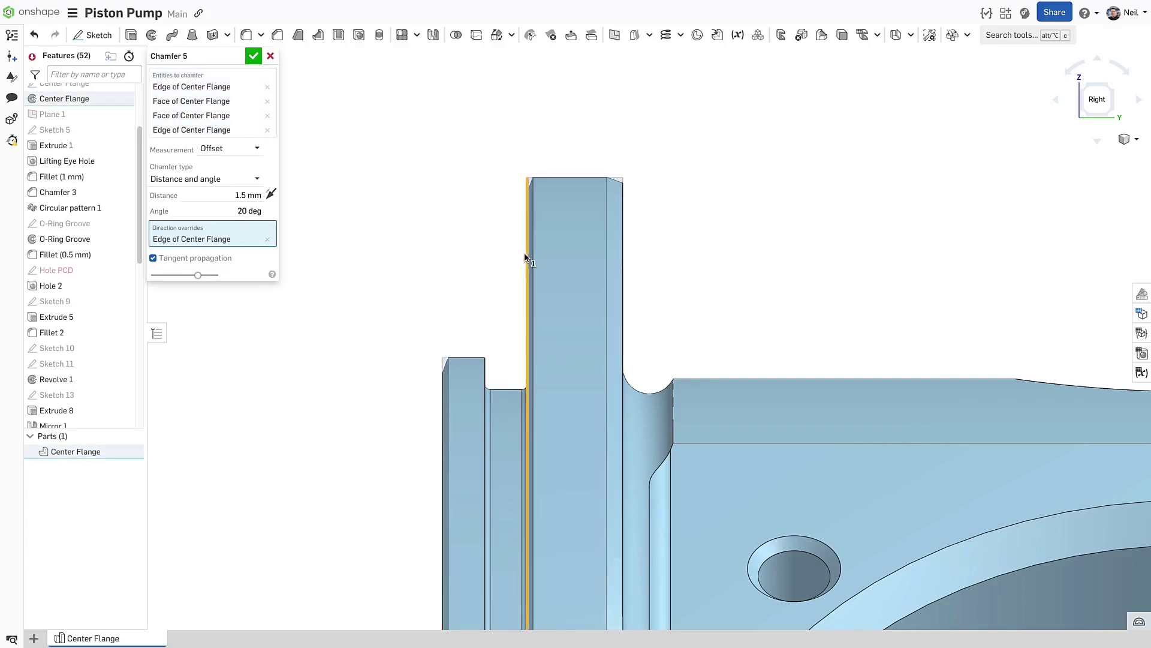
pyautogui.click(443, 378)
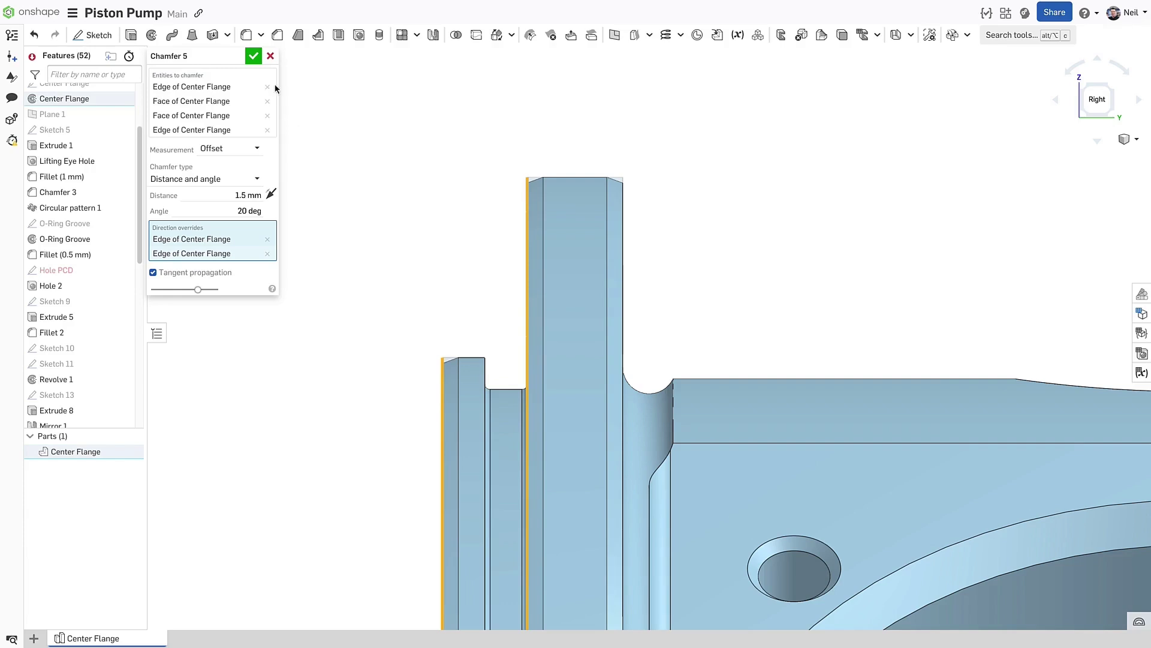
pyautogui.click(253, 56)
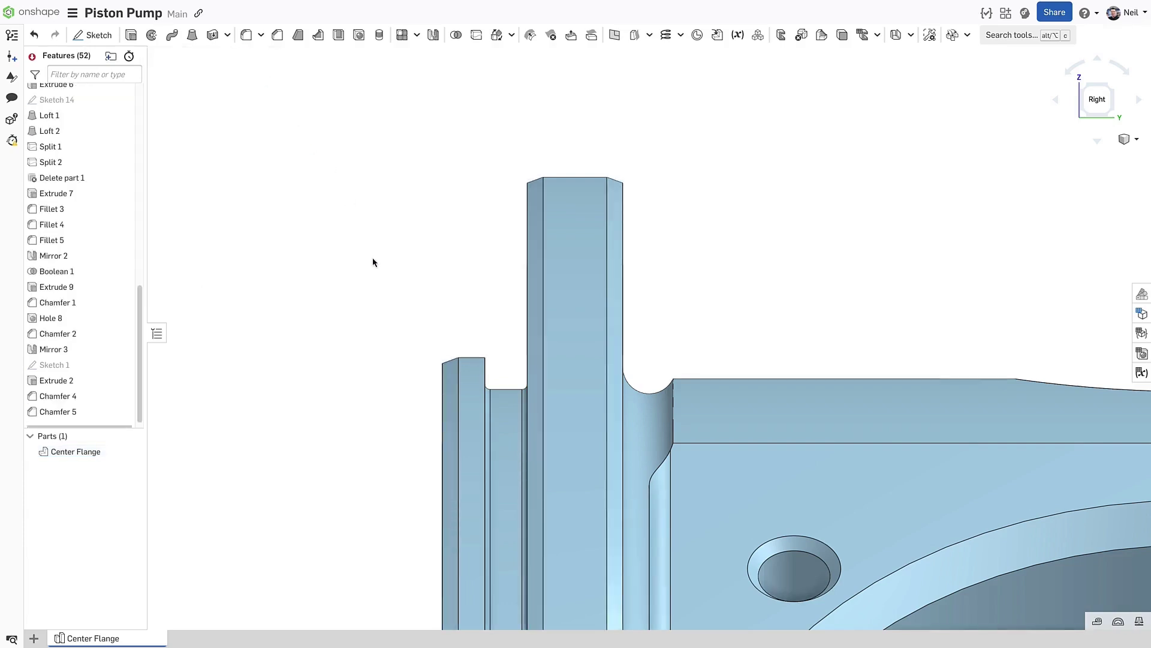
# Edit the chamfer around the central bore's rim, comparing Offset and Tangent measurement, and set it to Tangent.
pyautogui.scroll(-3, 404, 259)
pyautogui.moveTo(803, 297); pyautogui.dragTo(575, 182, button='middle')
pyautogui.moveTo(576, 183); pyautogui.dragTo(709, 502, button='right')
pyautogui.scroll(4, 708, 502)
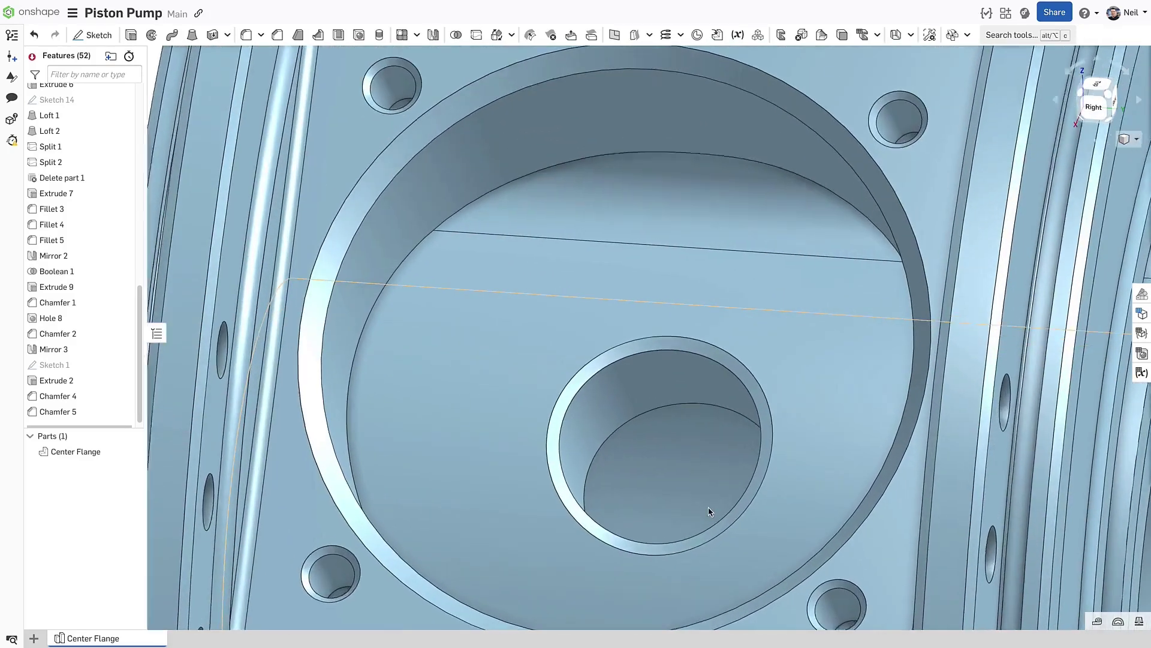
pyautogui.rightClick(693, 337)
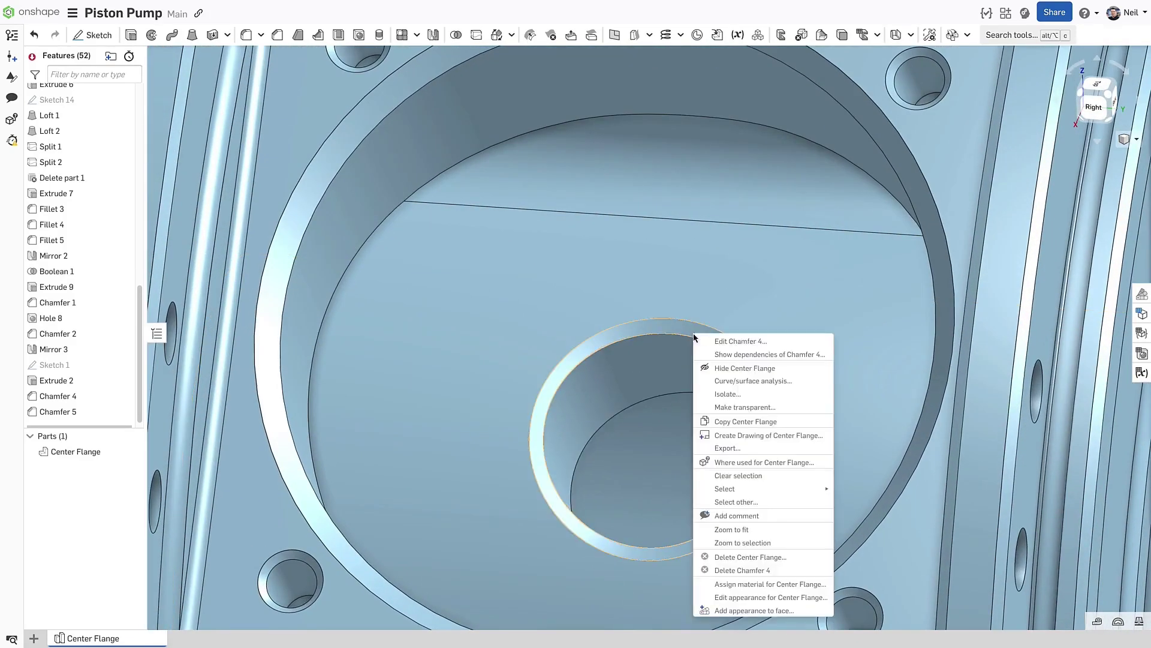
pyautogui.click(716, 342)
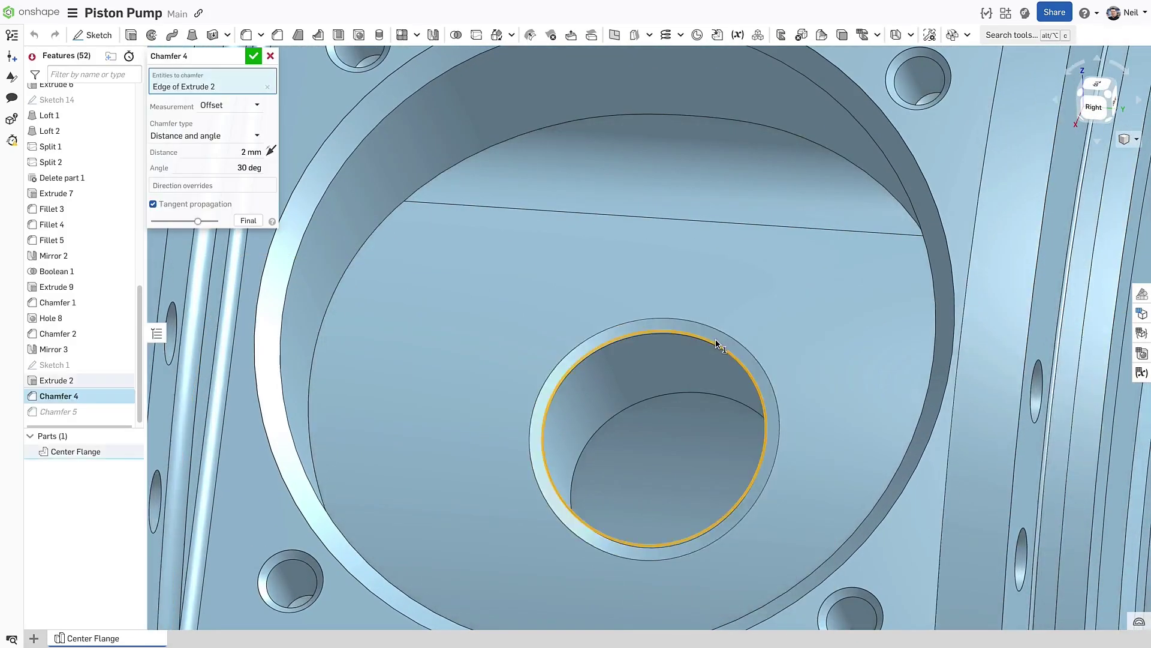
pyautogui.click(260, 106)
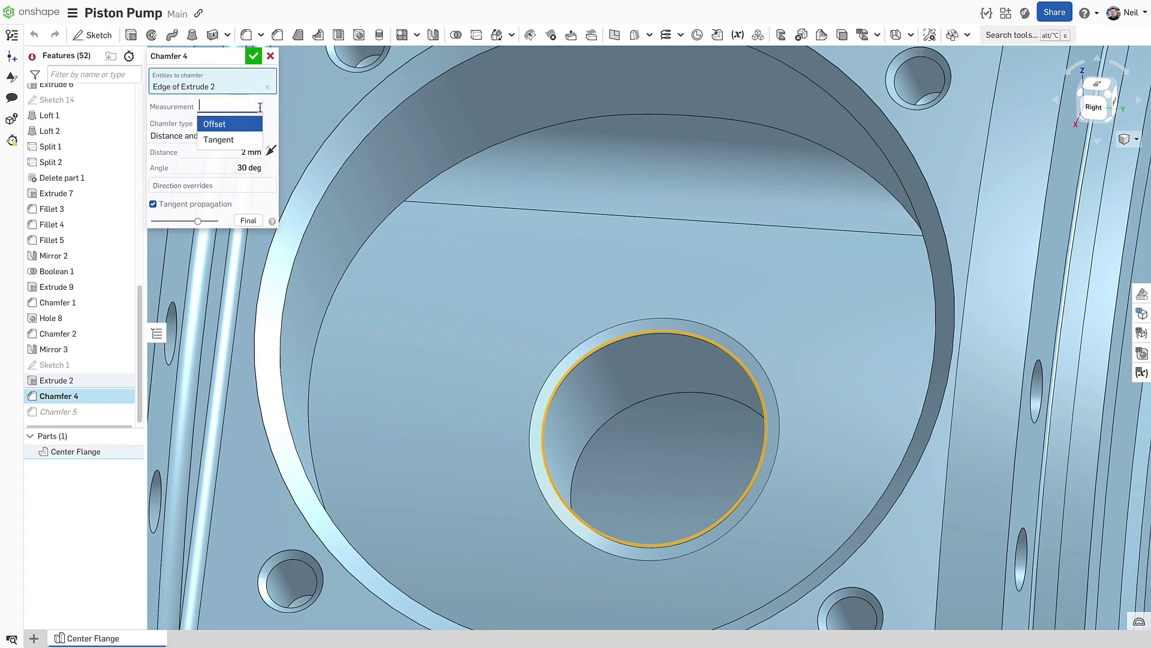
pyautogui.click(257, 142)
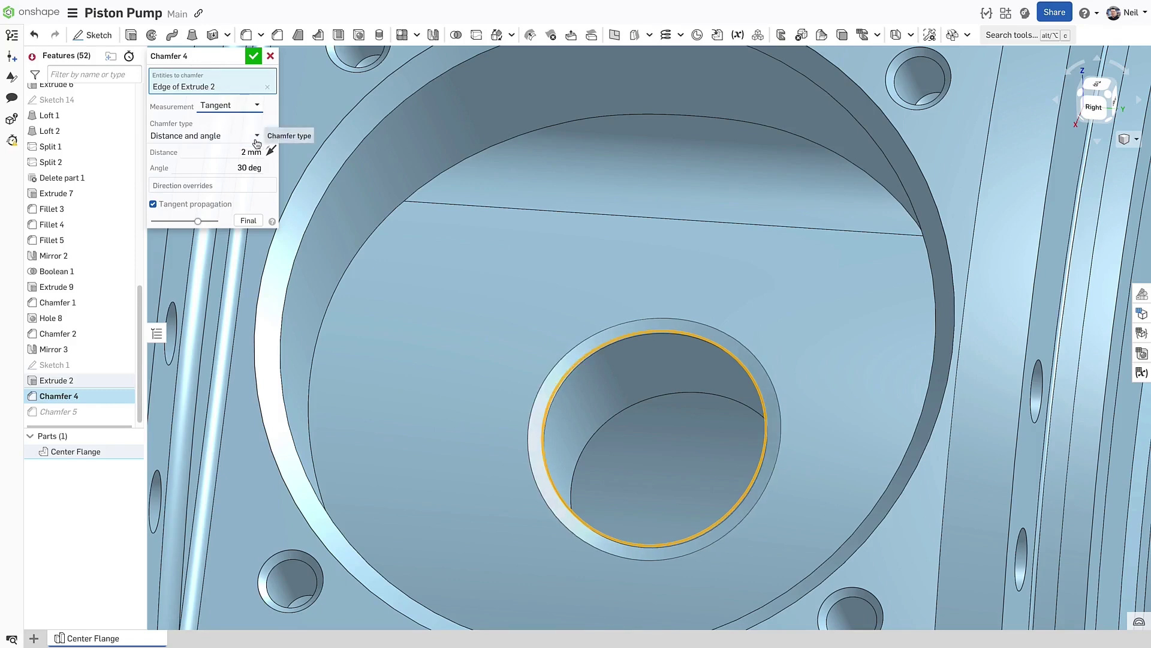
pyautogui.click(245, 106)
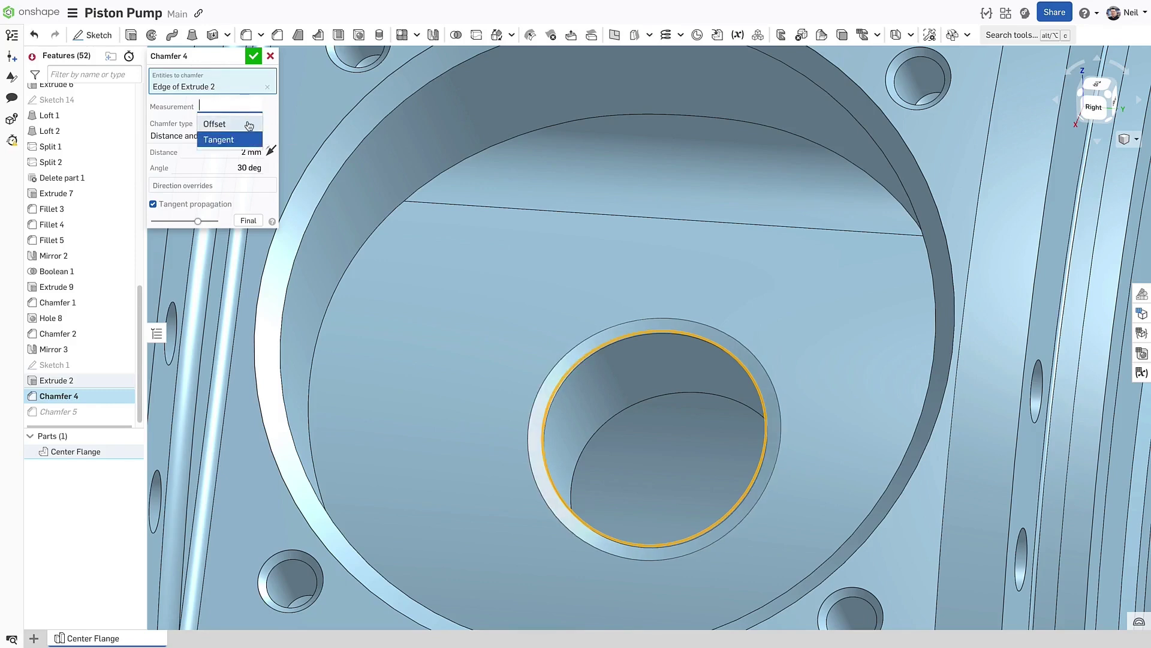
pyautogui.click(249, 125)
pyautogui.click(247, 105)
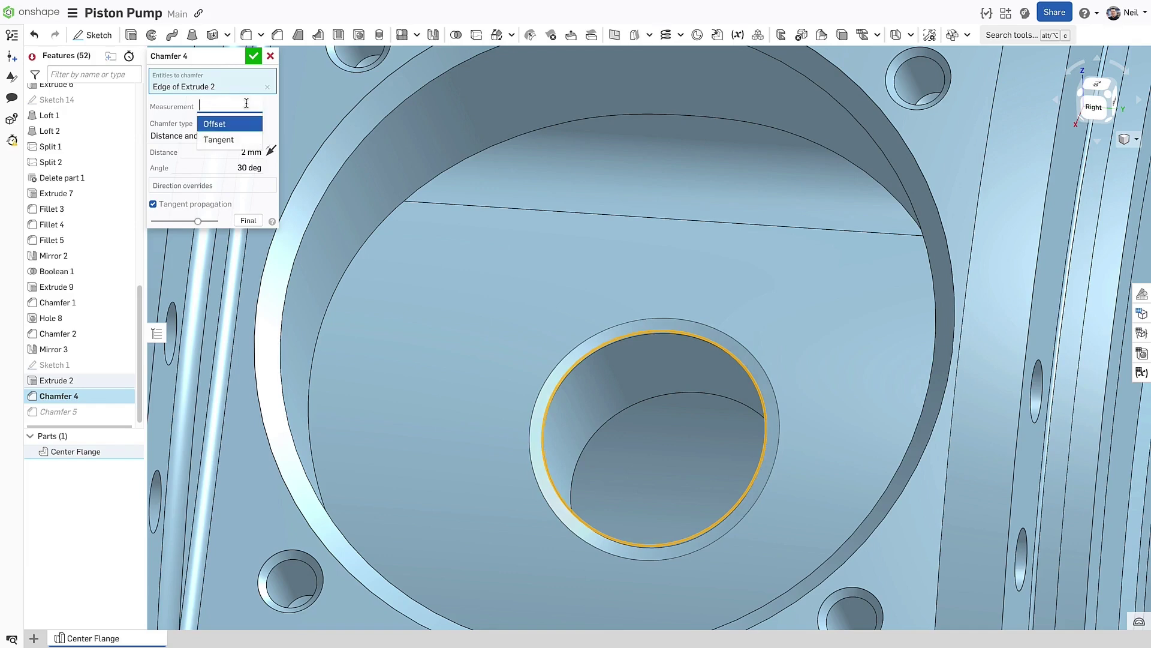
pyautogui.click(246, 132)
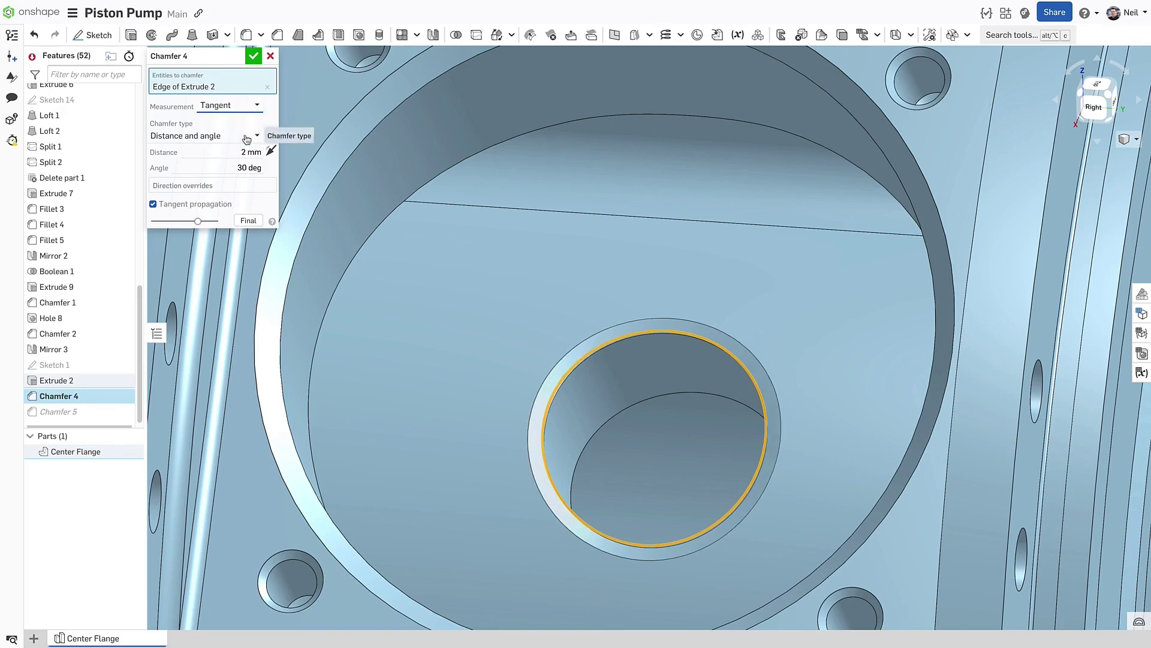
pyautogui.click(253, 56)
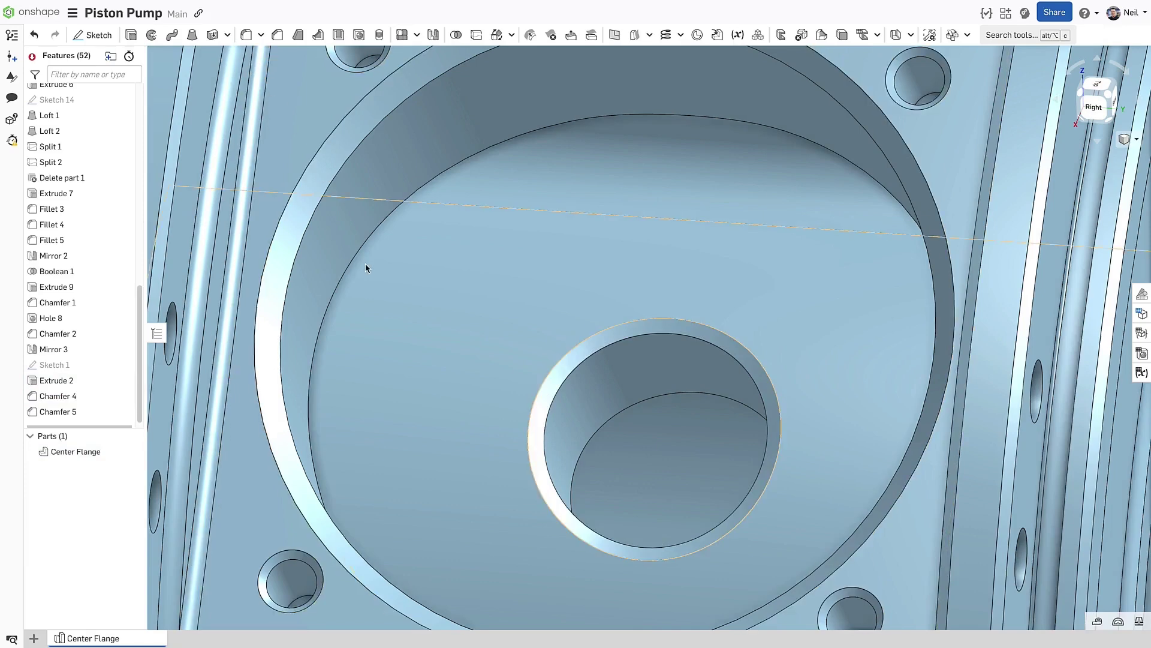
pyautogui.press('f')
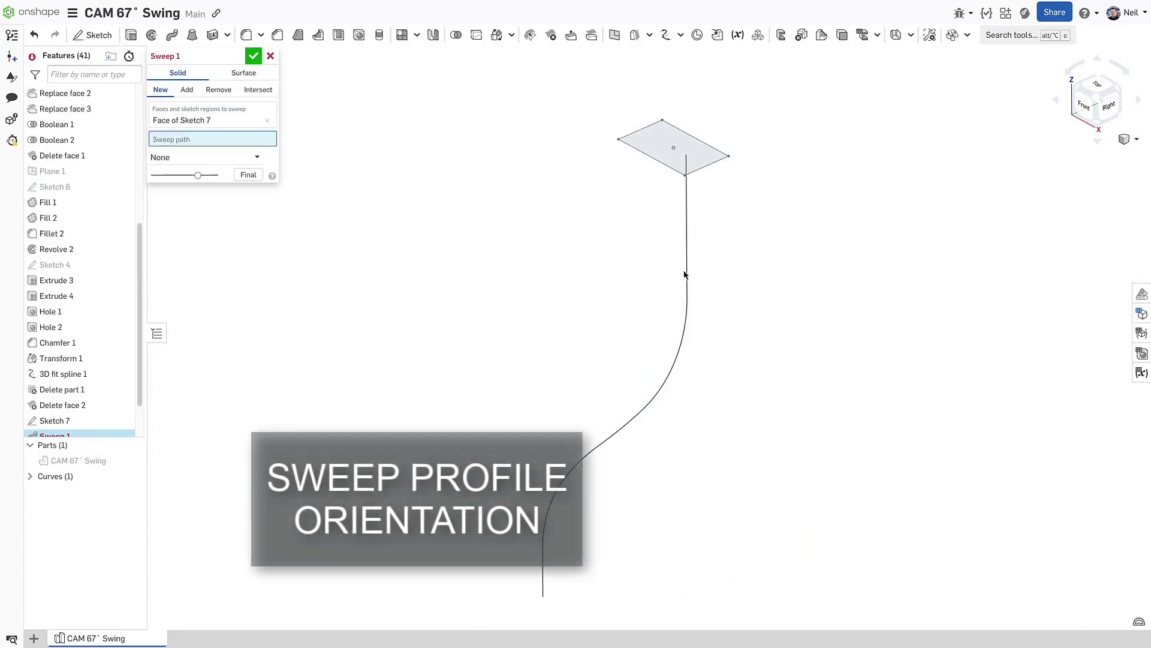
# Sweep the Sketch 7 face along the 3D fit spline curve with the profile control set to Keep profile orientation.
pyautogui.click(687, 273)
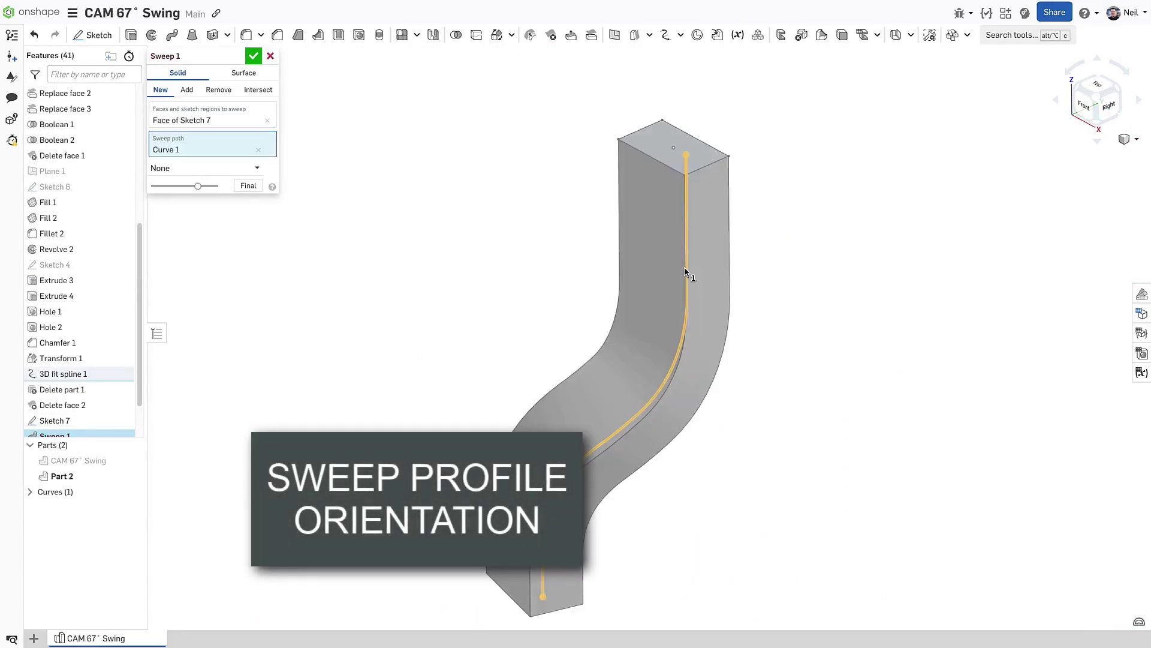
pyautogui.click(1103, 110)
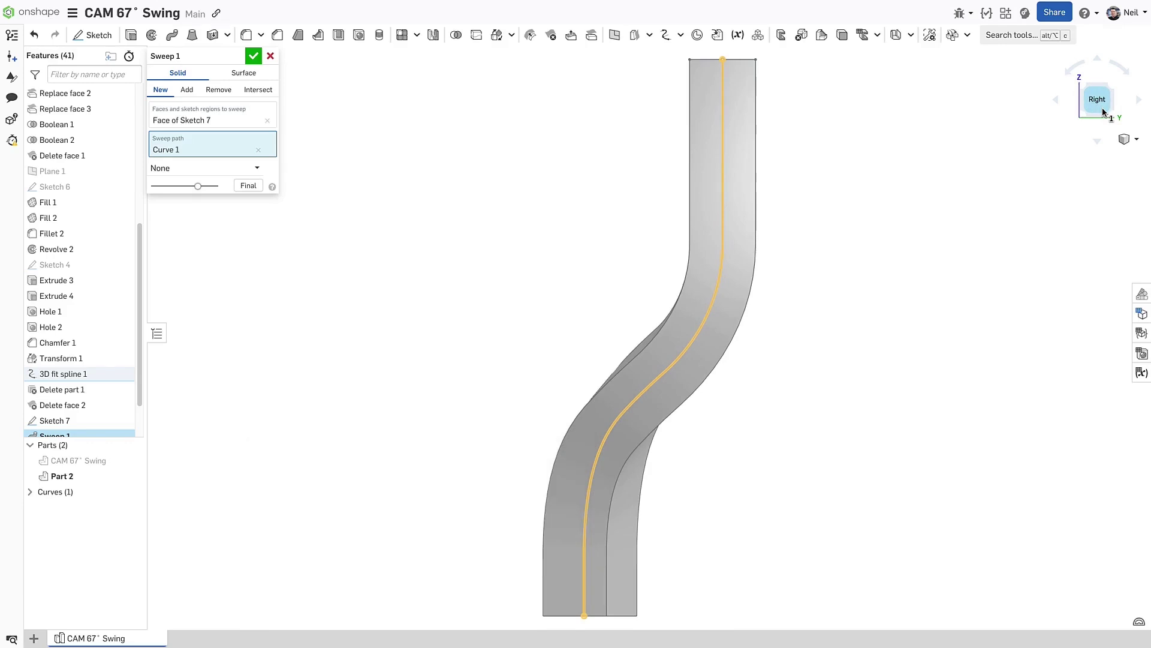
pyautogui.click(1102, 87)
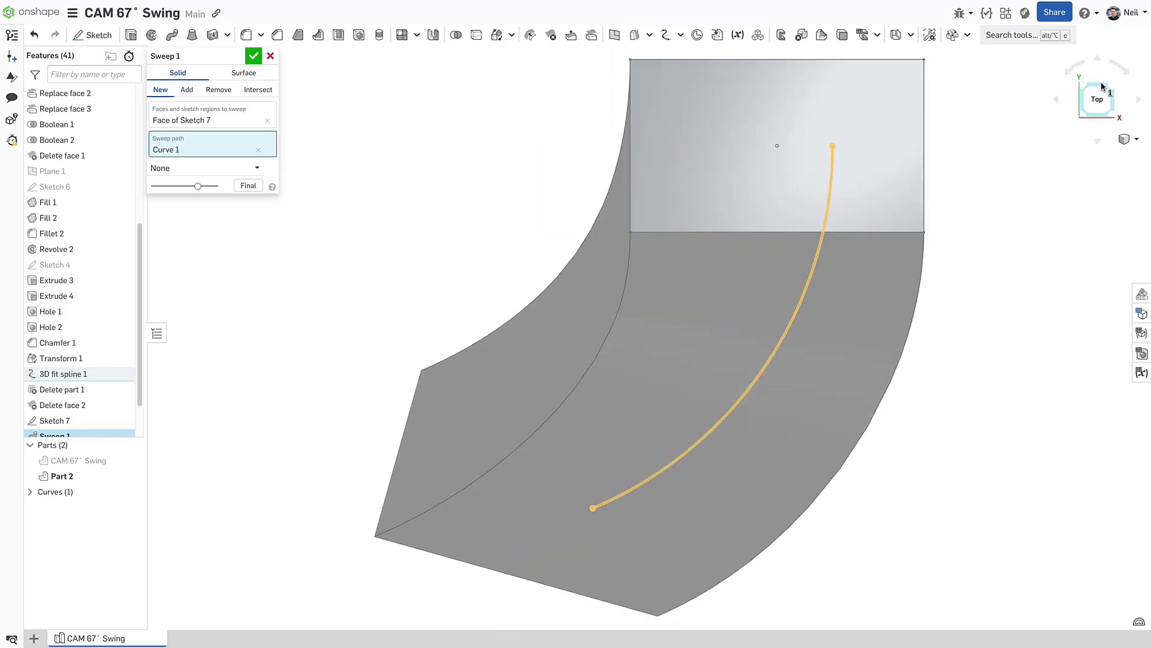
pyautogui.click(1112, 114)
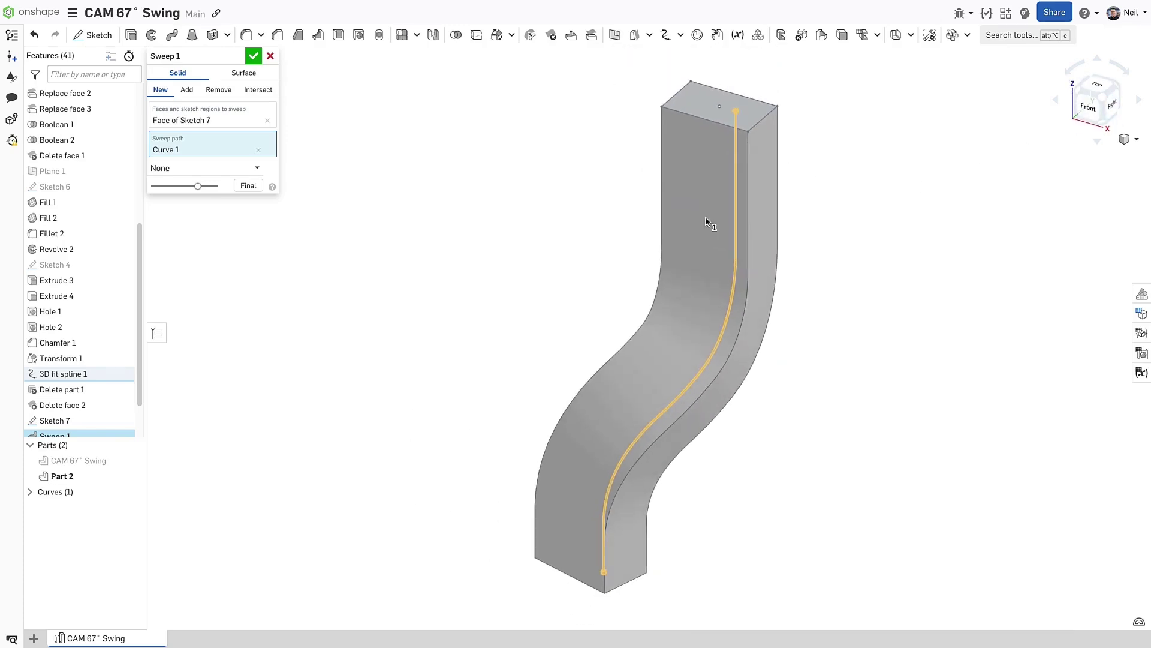
pyautogui.click(254, 168)
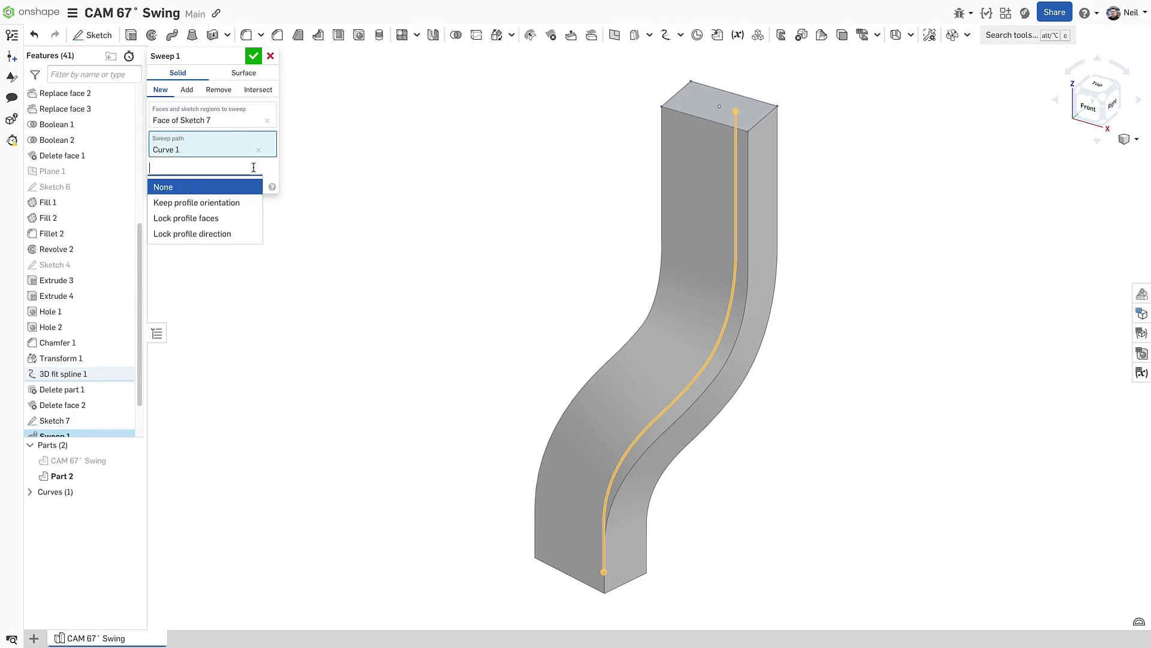
pyautogui.click(250, 203)
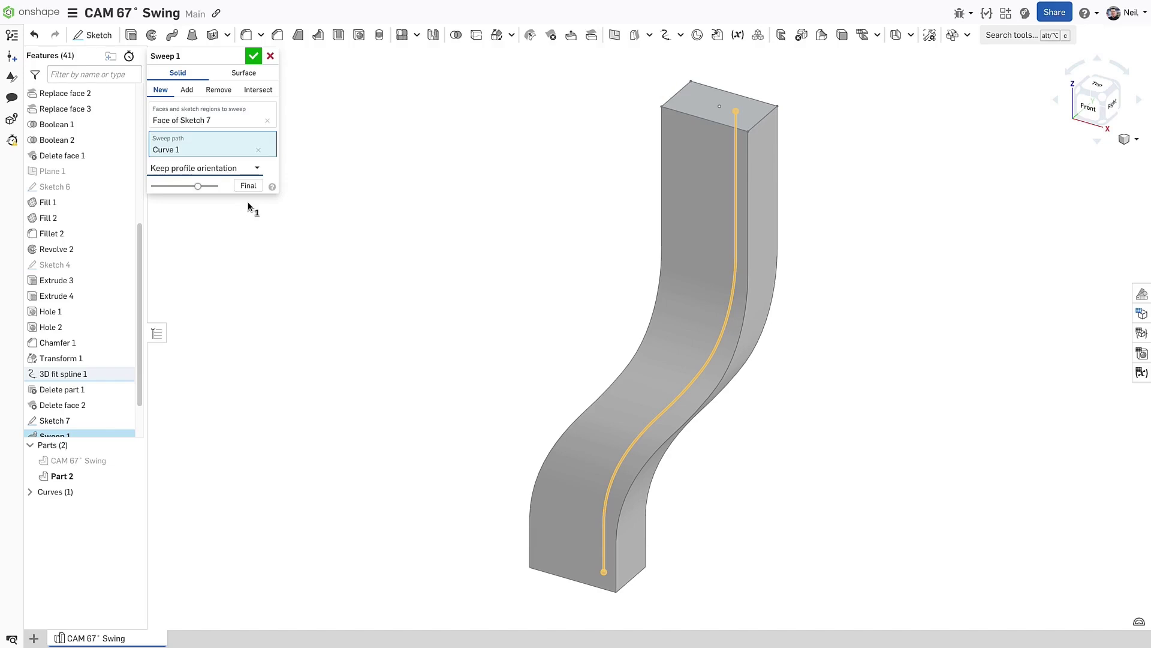
# Set the sweep's profile control to Lock profile direction using the Right plane and inspect the shape from the right side.
pyautogui.click(258, 169)
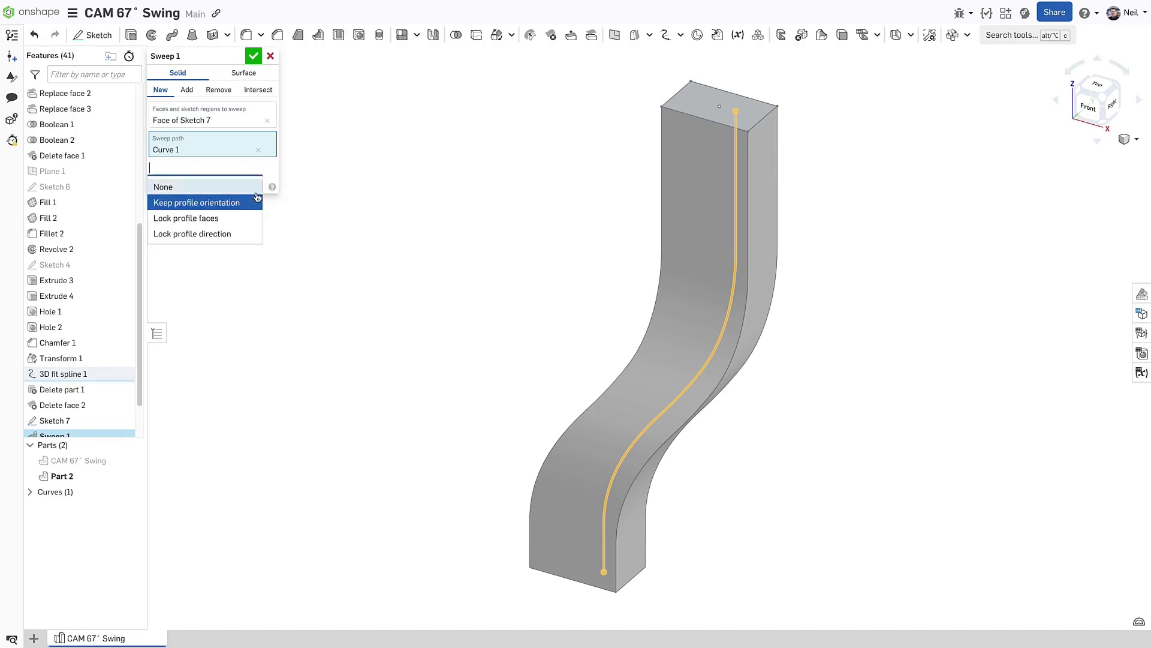
pyautogui.click(251, 238)
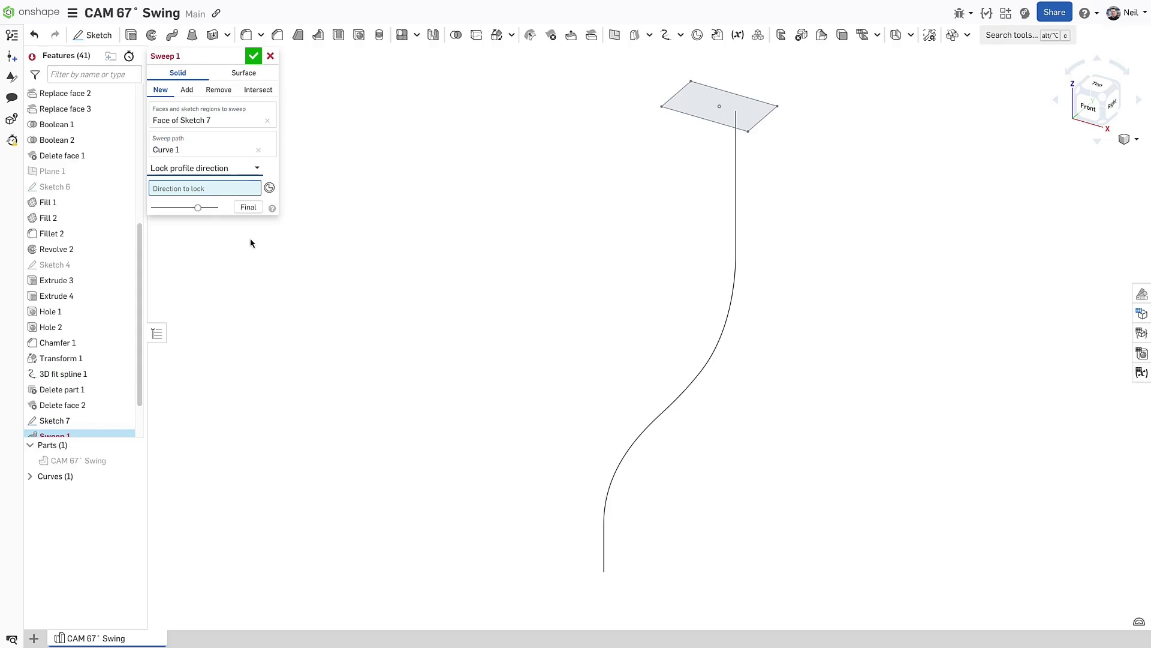
pyautogui.scroll(5, 92, 249)
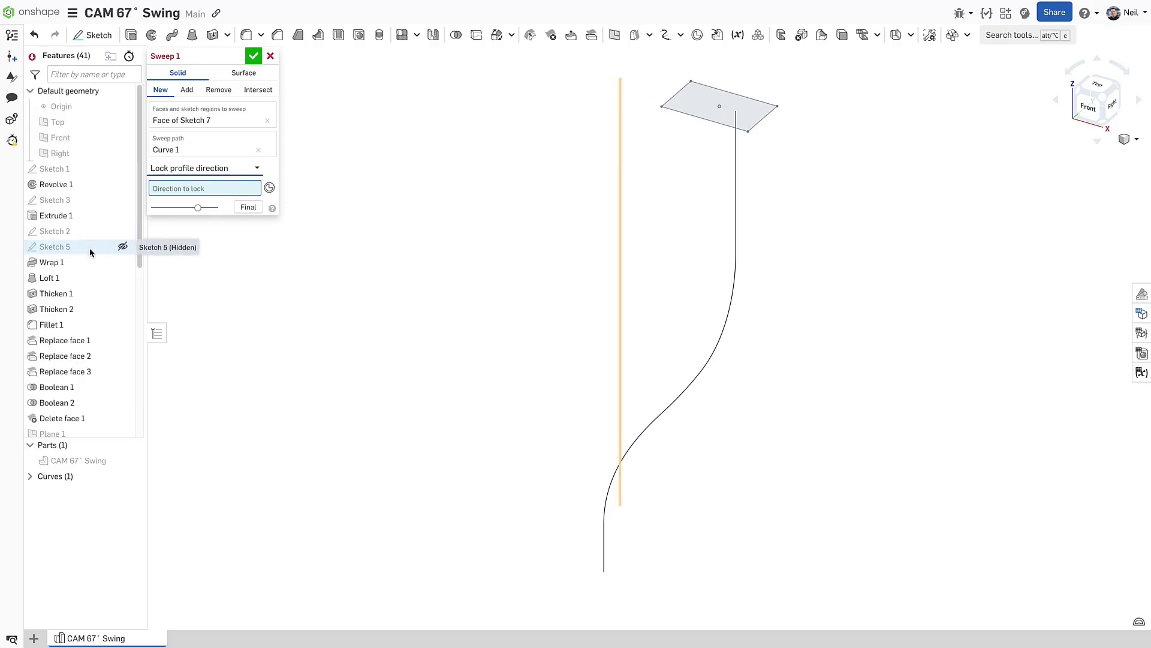
pyautogui.click(110, 155)
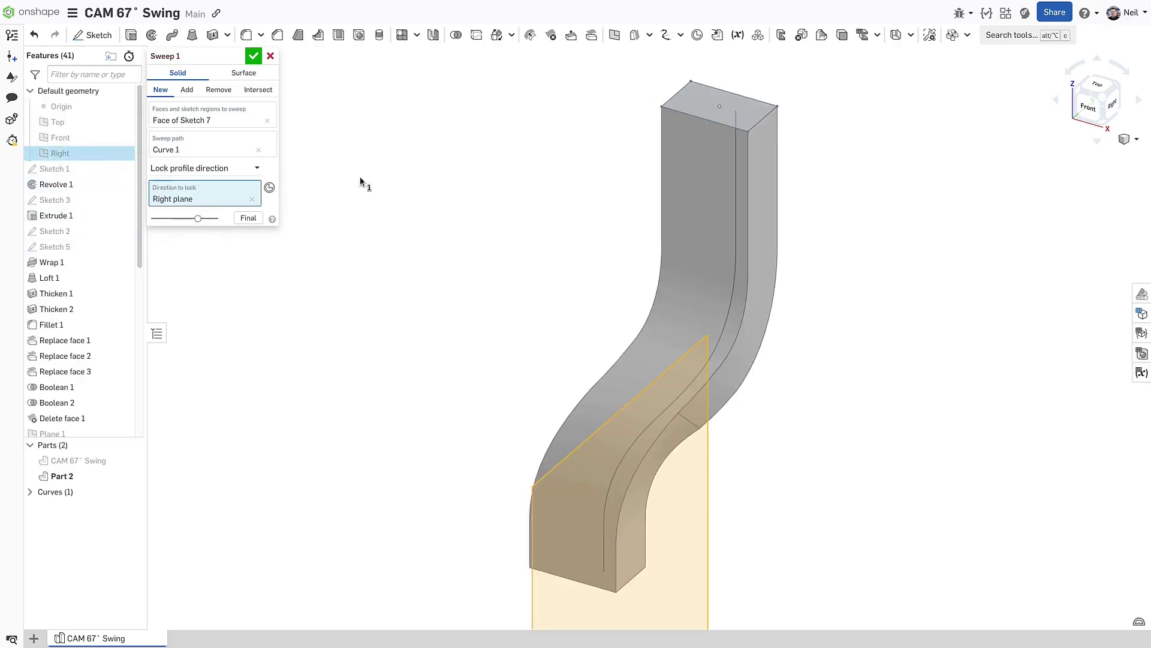
pyautogui.click(1110, 102)
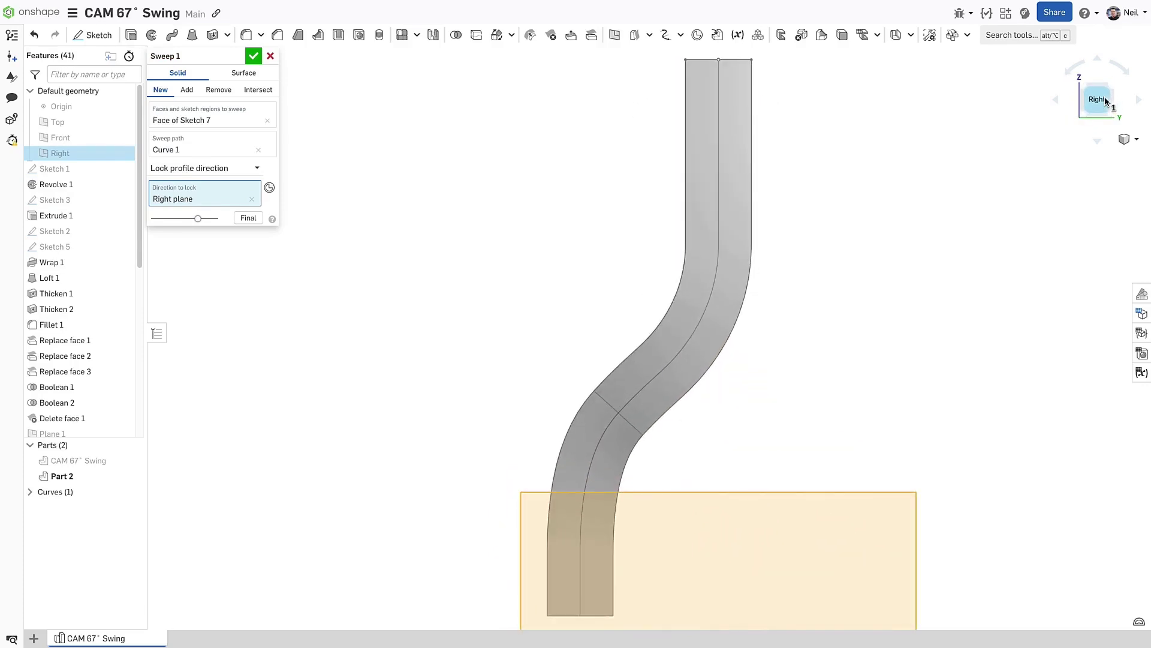
pyautogui.click(1086, 90)
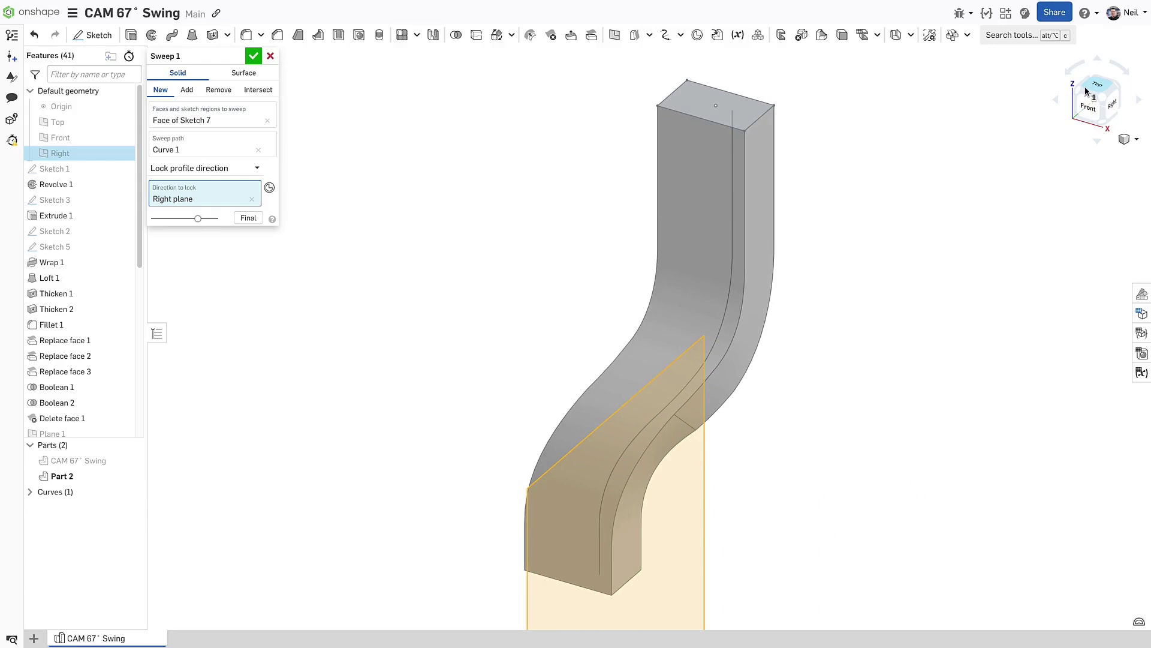
# Lock the sweep's profile faces to the outer cylindrical face of CAM 67° Swing and finish the sweep as a Remove cut.
pyautogui.click(256, 168)
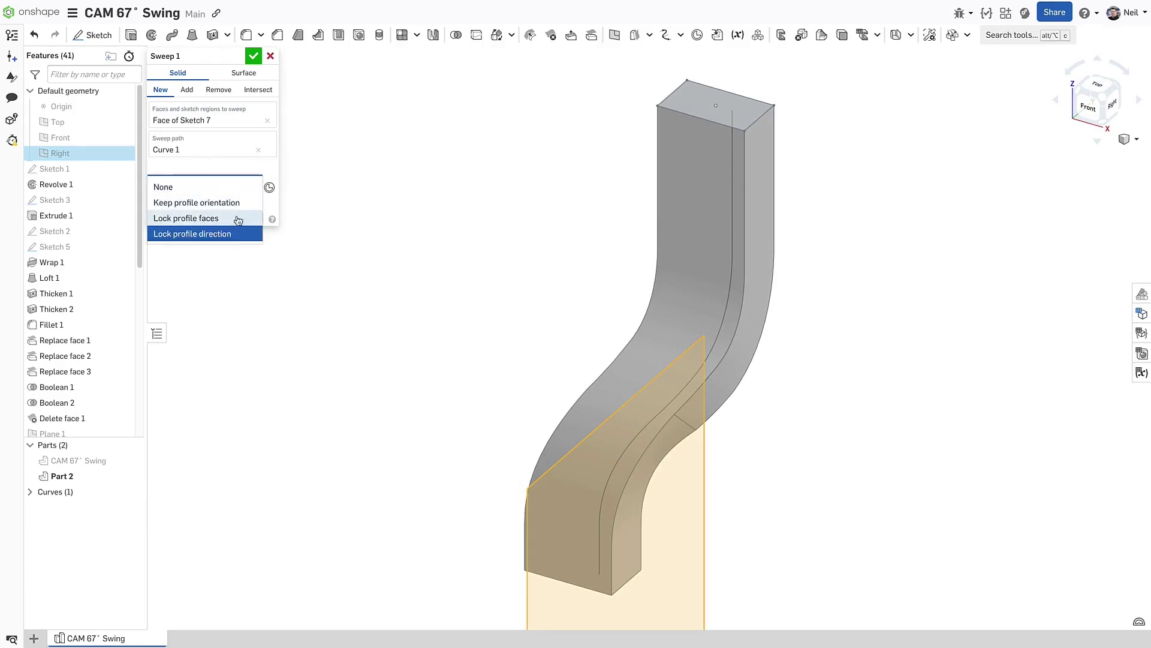
pyautogui.click(236, 218)
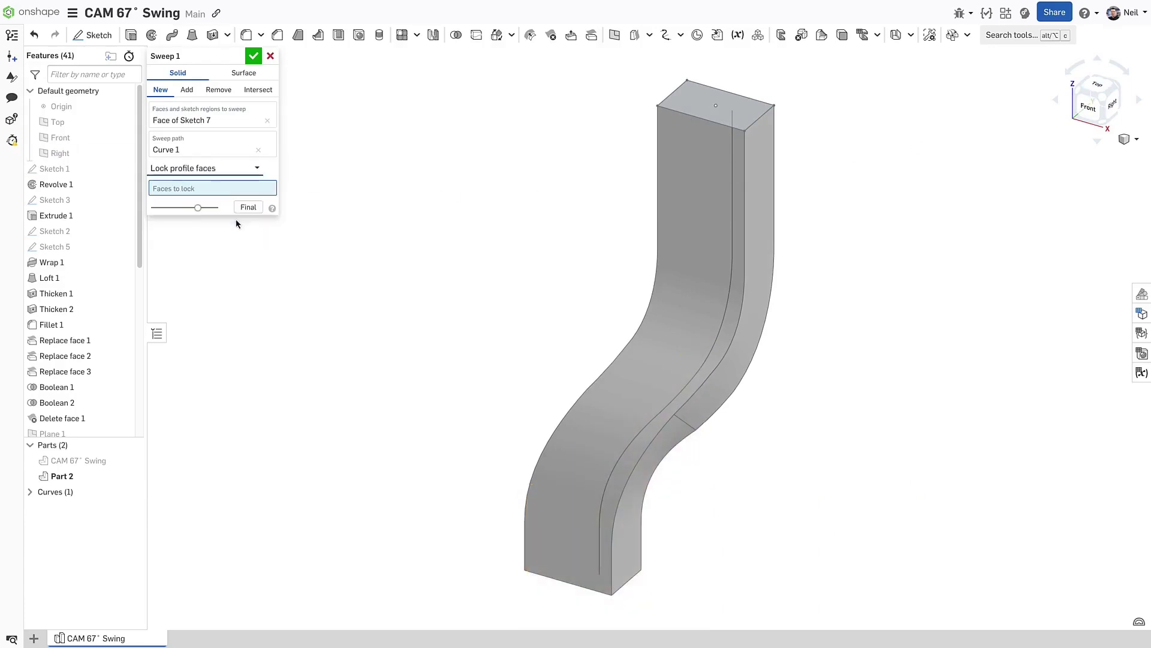
pyautogui.click(132, 461)
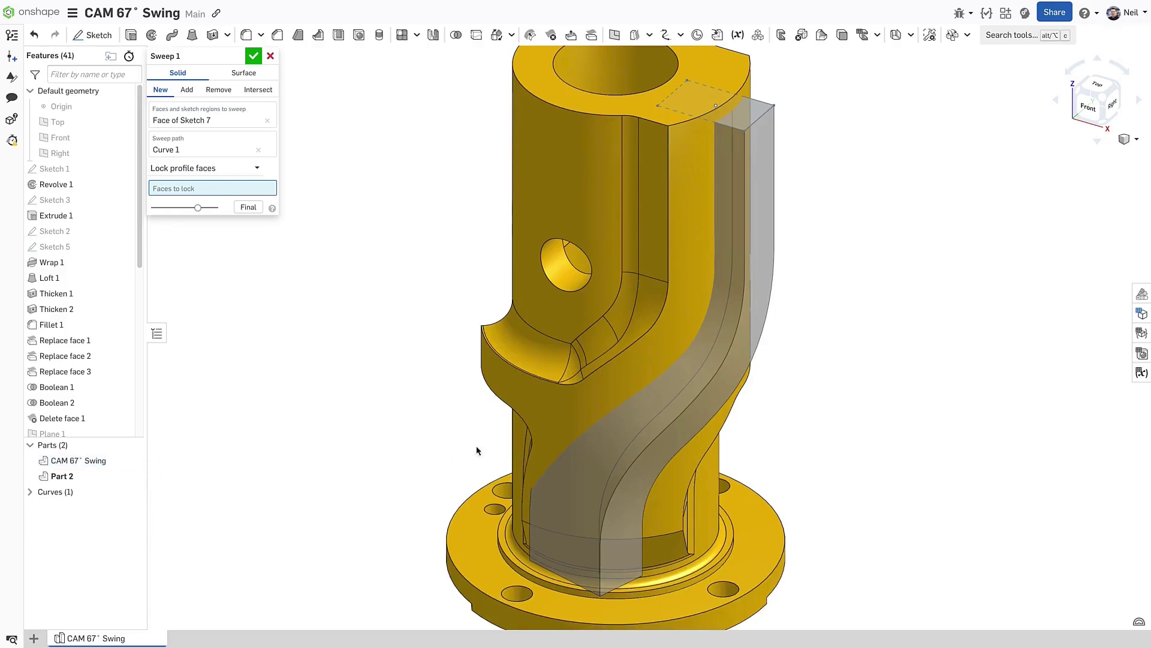
pyautogui.click(568, 409)
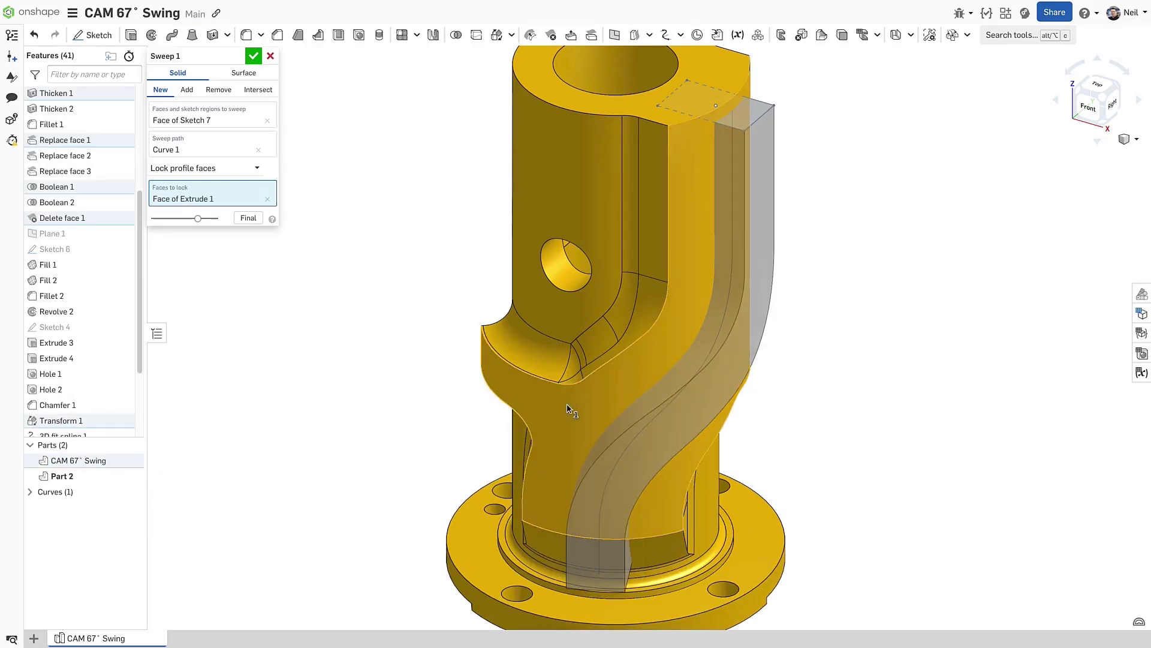
pyautogui.click(219, 90)
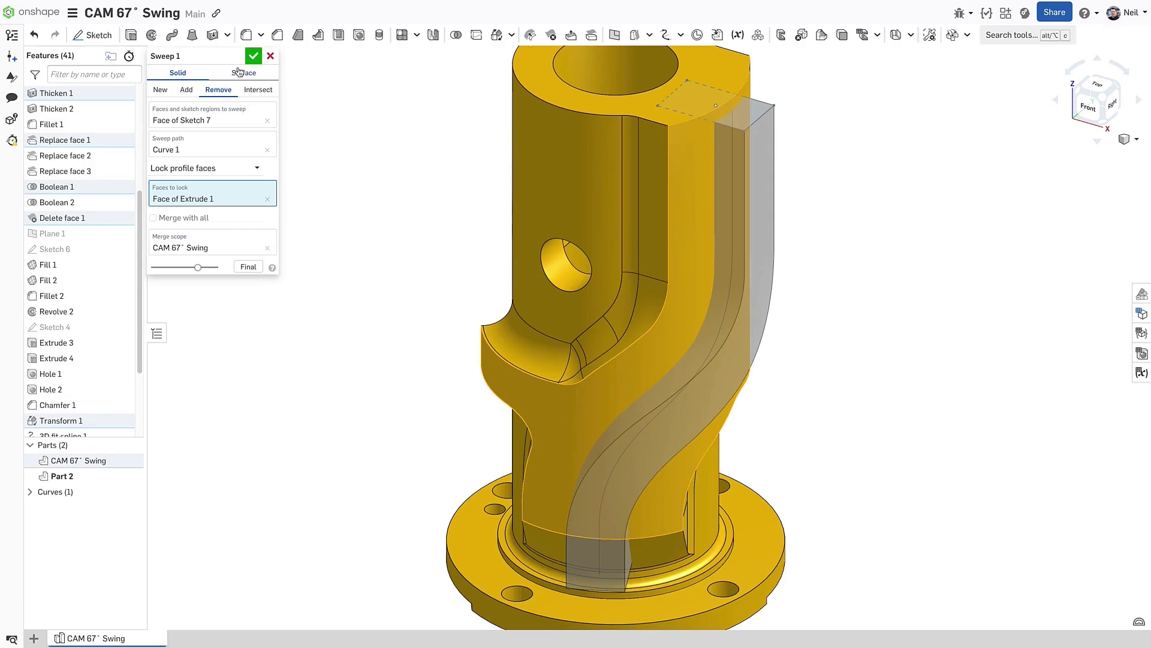
pyautogui.click(252, 56)
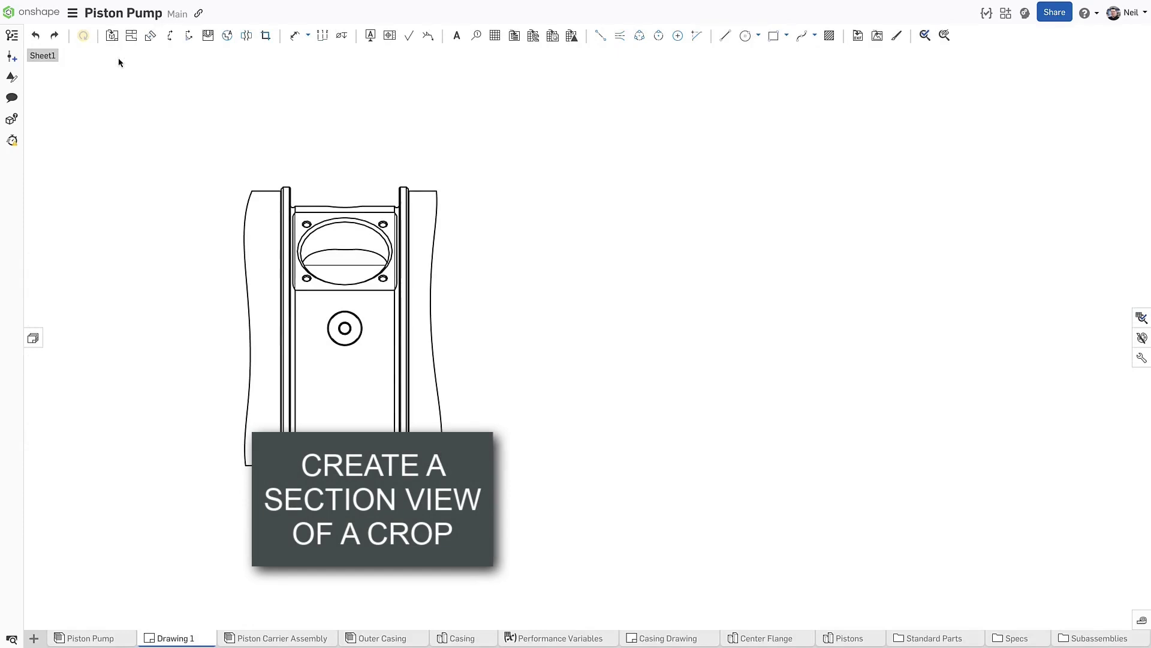
# Create vertical section view A through the cropped view's central hole, showing cut geometry only, and place it beside the cropped view.
pyautogui.click(170, 35)
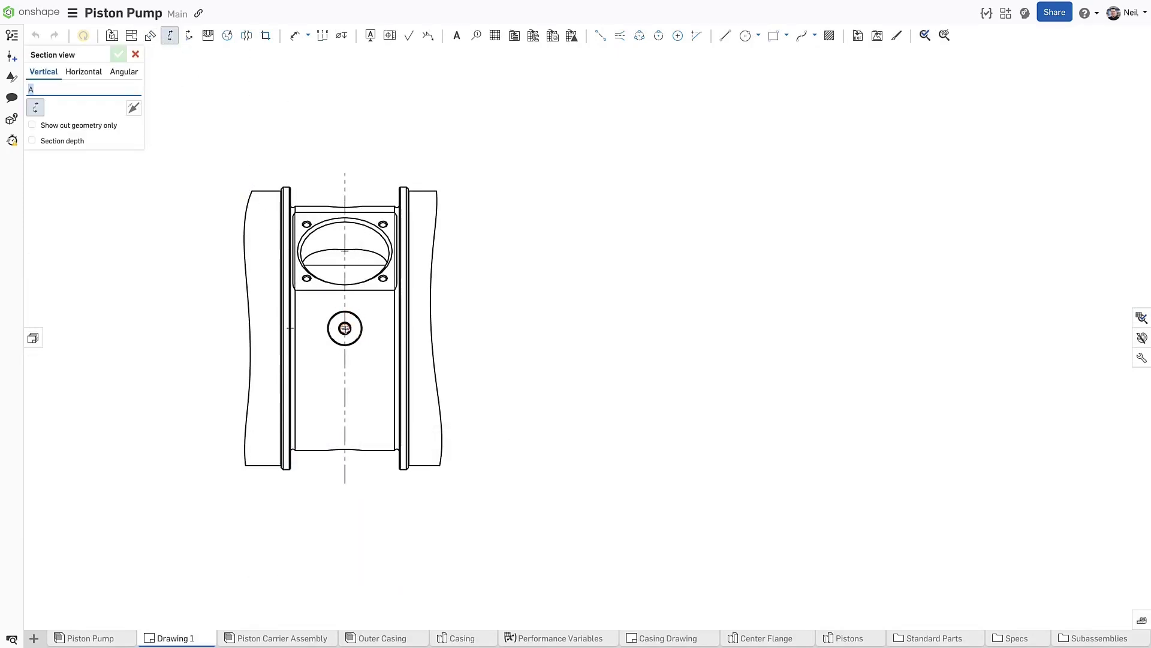
pyautogui.click(345, 328)
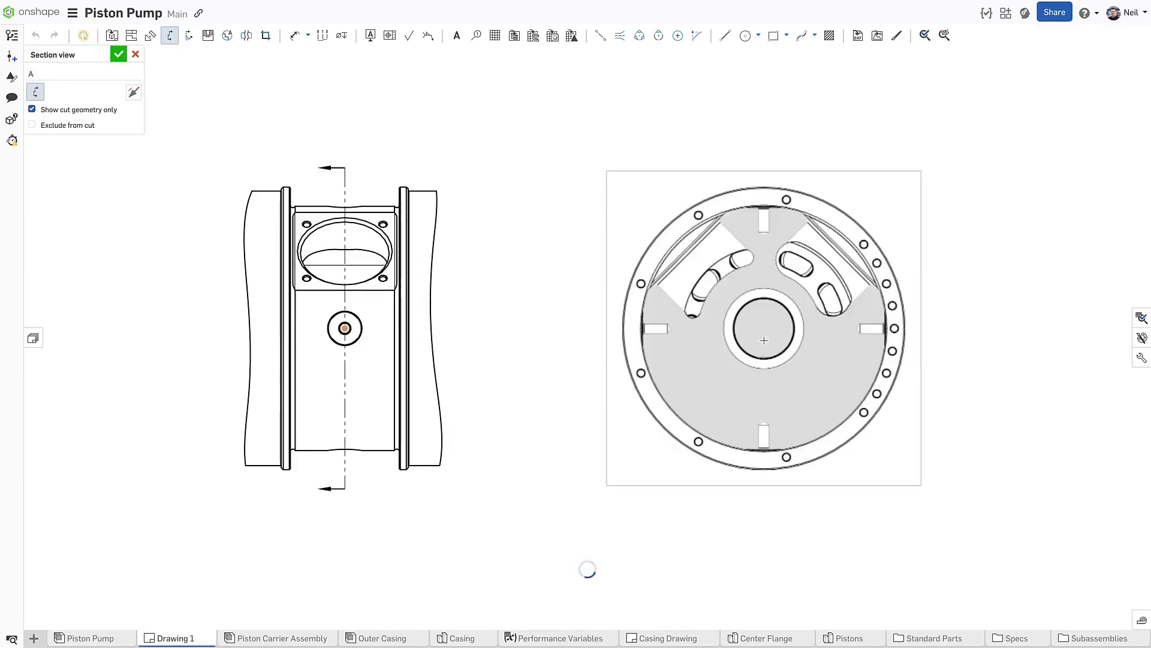
pyautogui.click(764, 340)
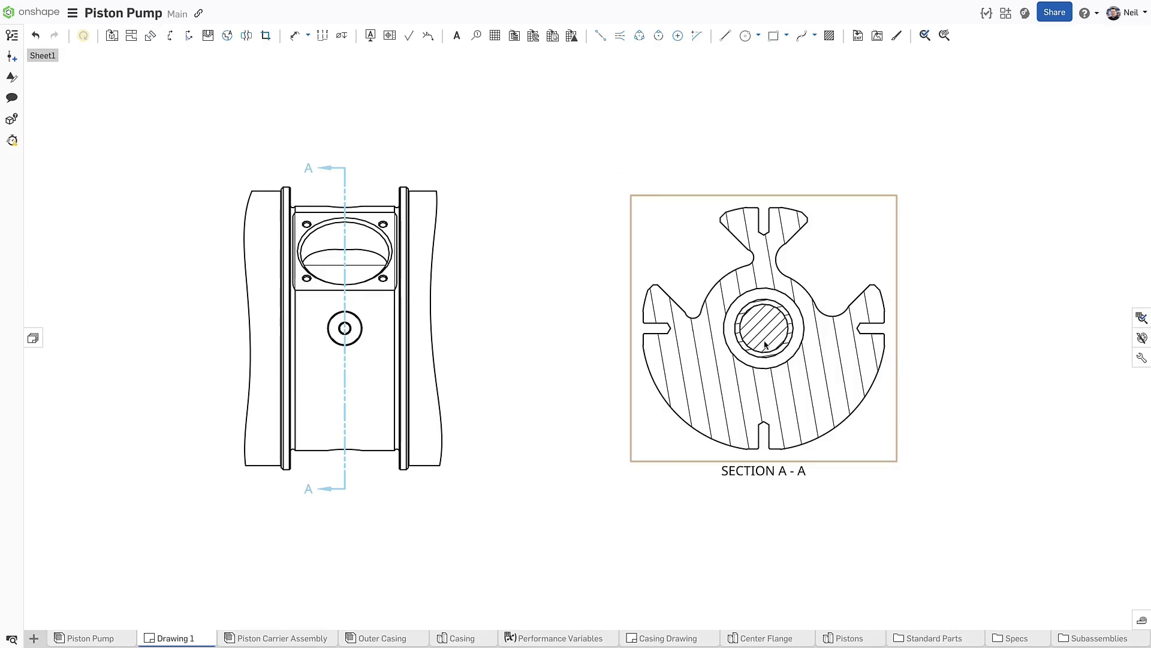
# Edit section A-A to turn off Show cut geometry only and apply the change.
pyautogui.rightClick(765, 343)
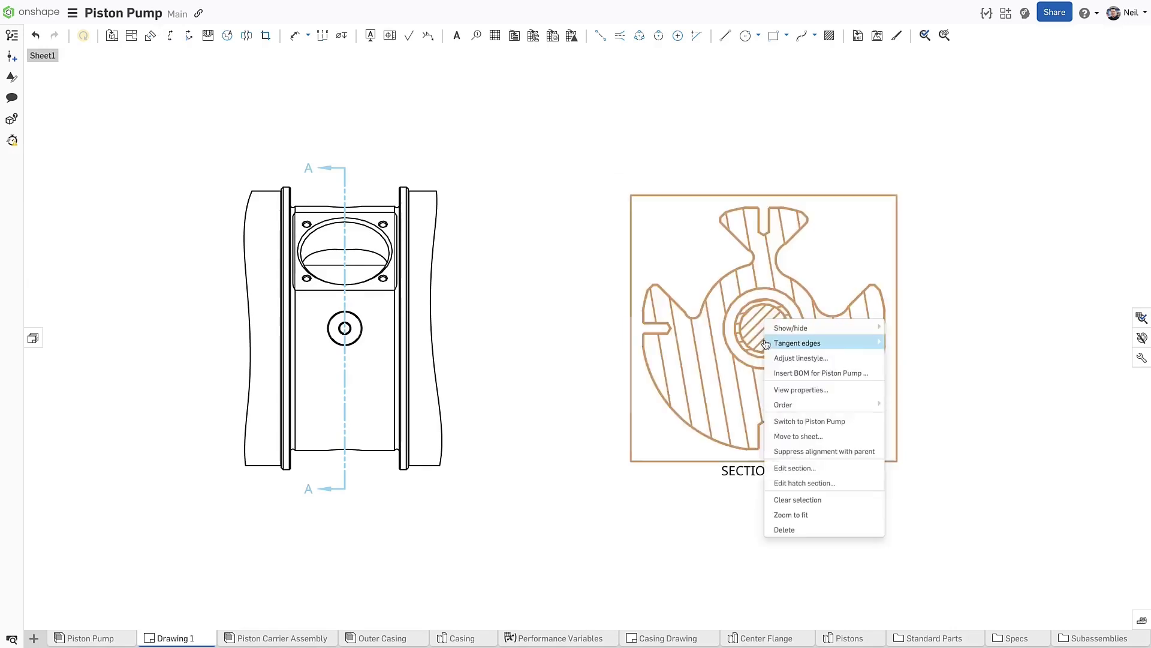
pyautogui.click(786, 467)
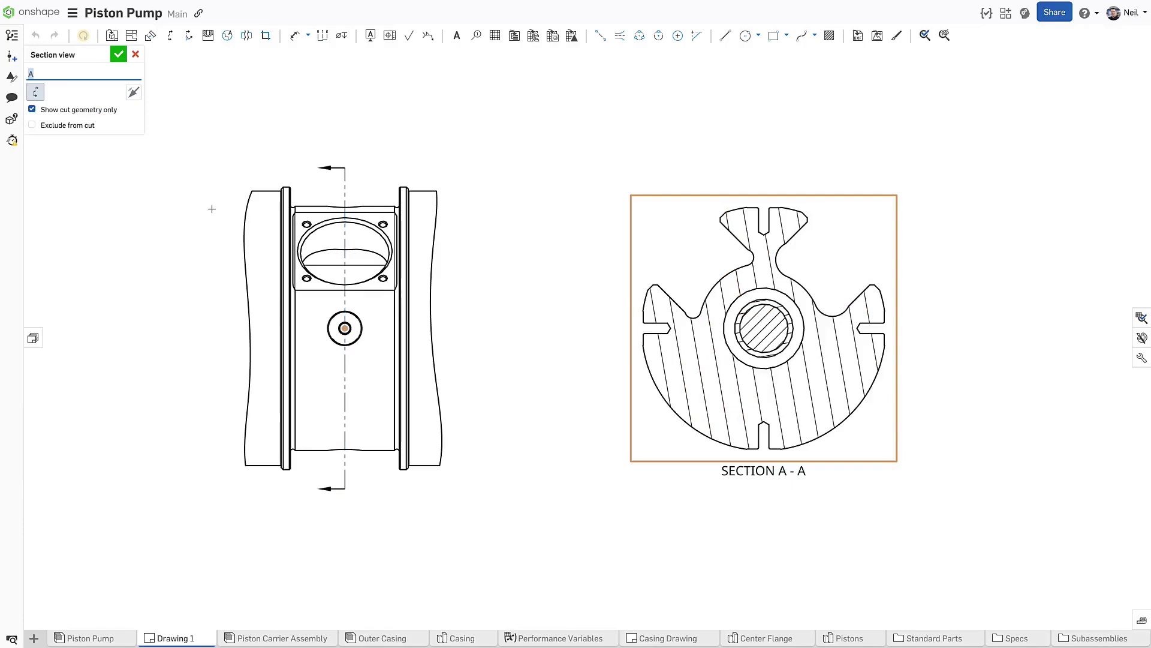
pyautogui.click(70, 114)
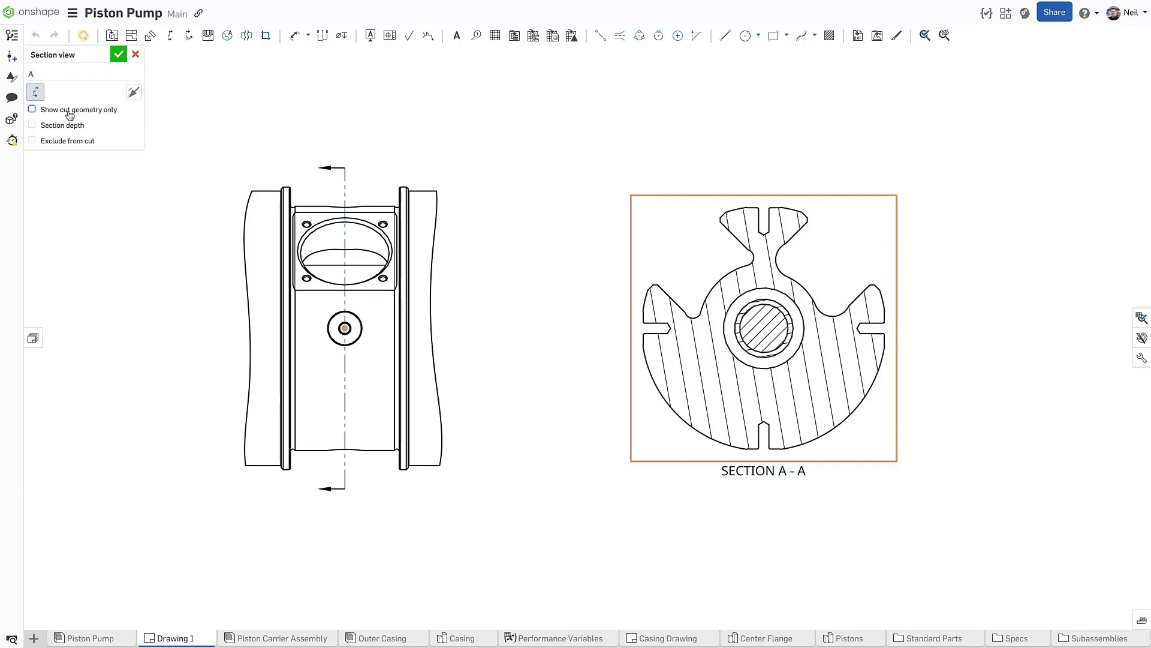
pyautogui.click(118, 55)
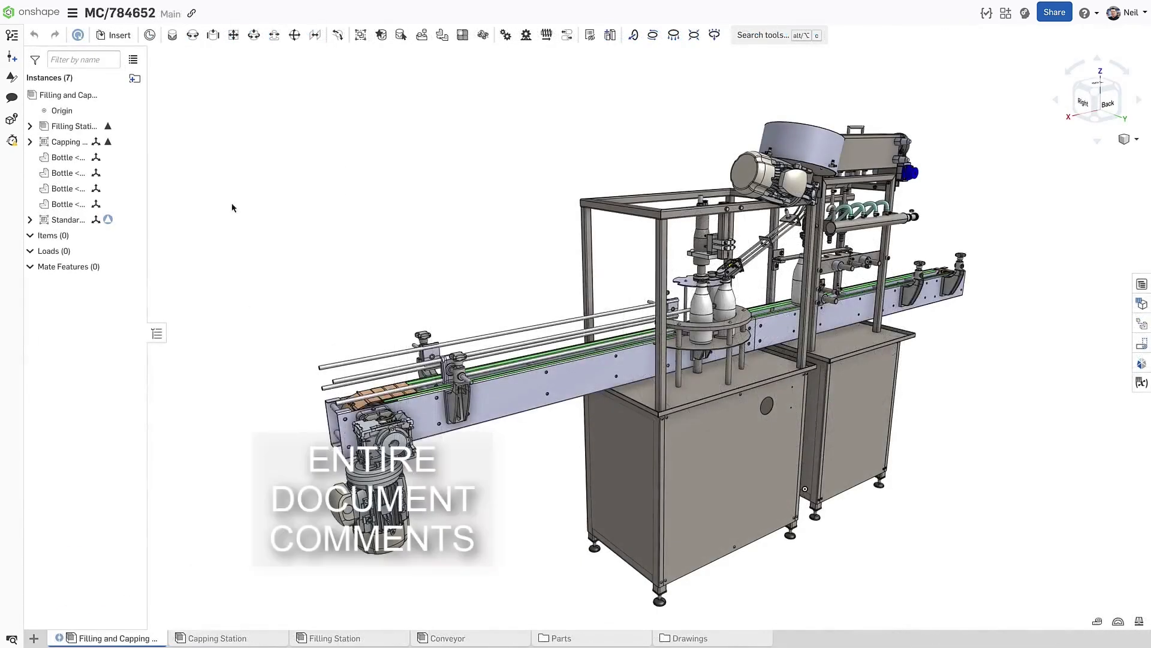
# Read the replies to the comment about the final customer presentation, and review the document's versions and history across all branches.
pyautogui.click(13, 99)
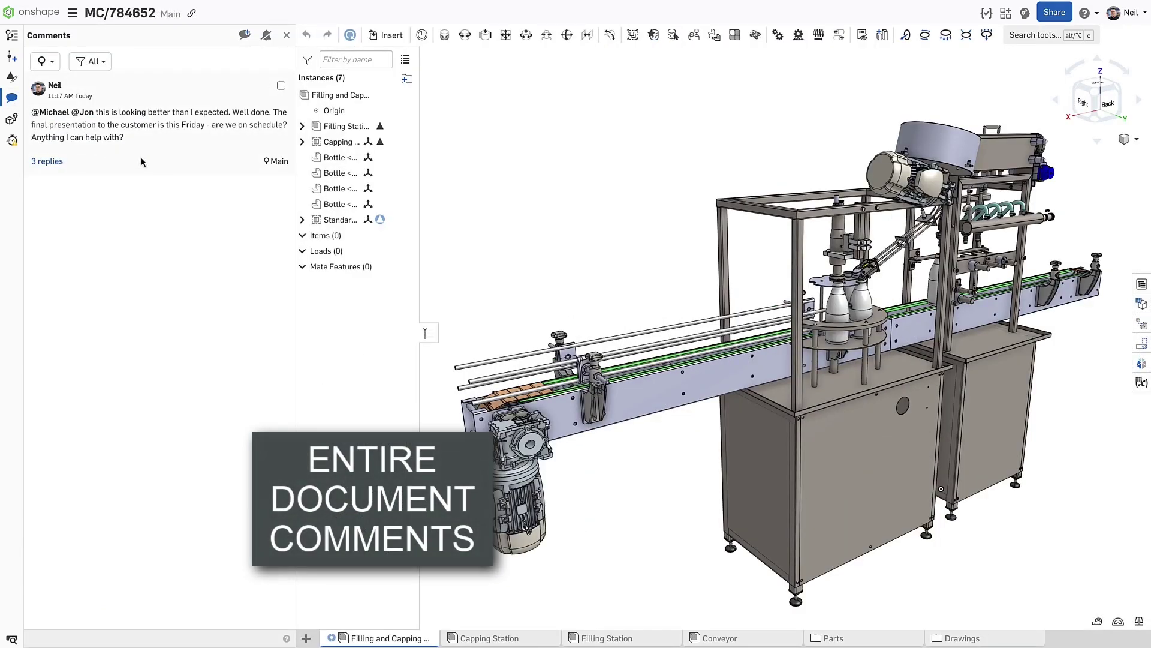
pyautogui.click(48, 162)
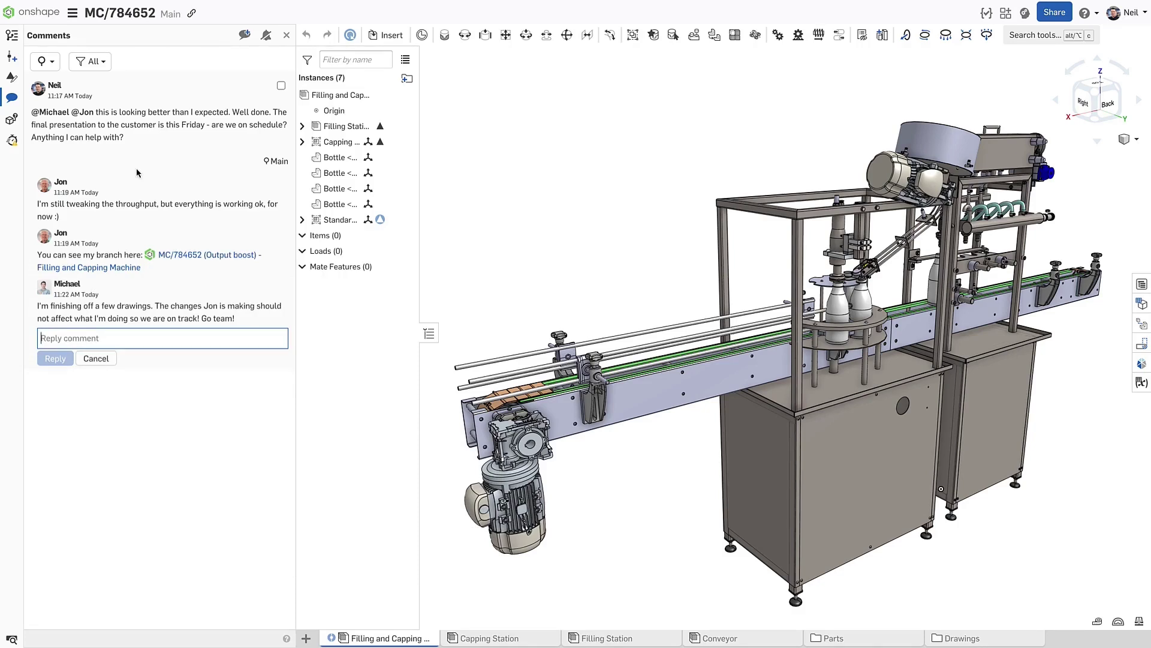
pyautogui.click(12, 36)
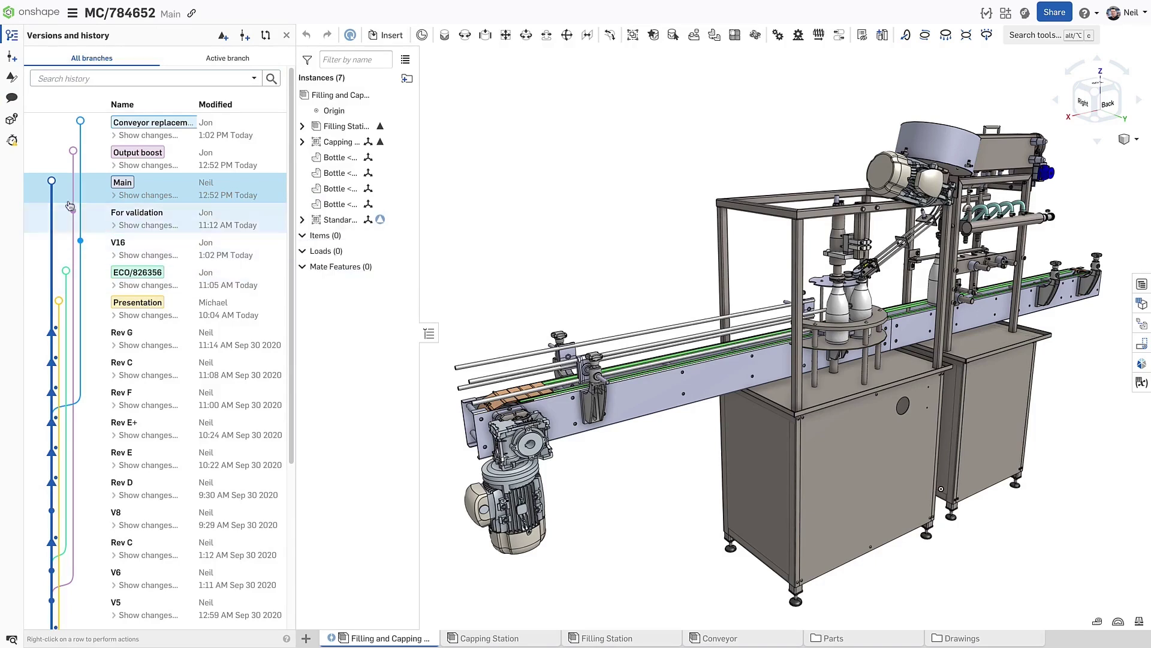
# Set the comments scope to the entire document instead of this workspace only.
pyautogui.click(12, 98)
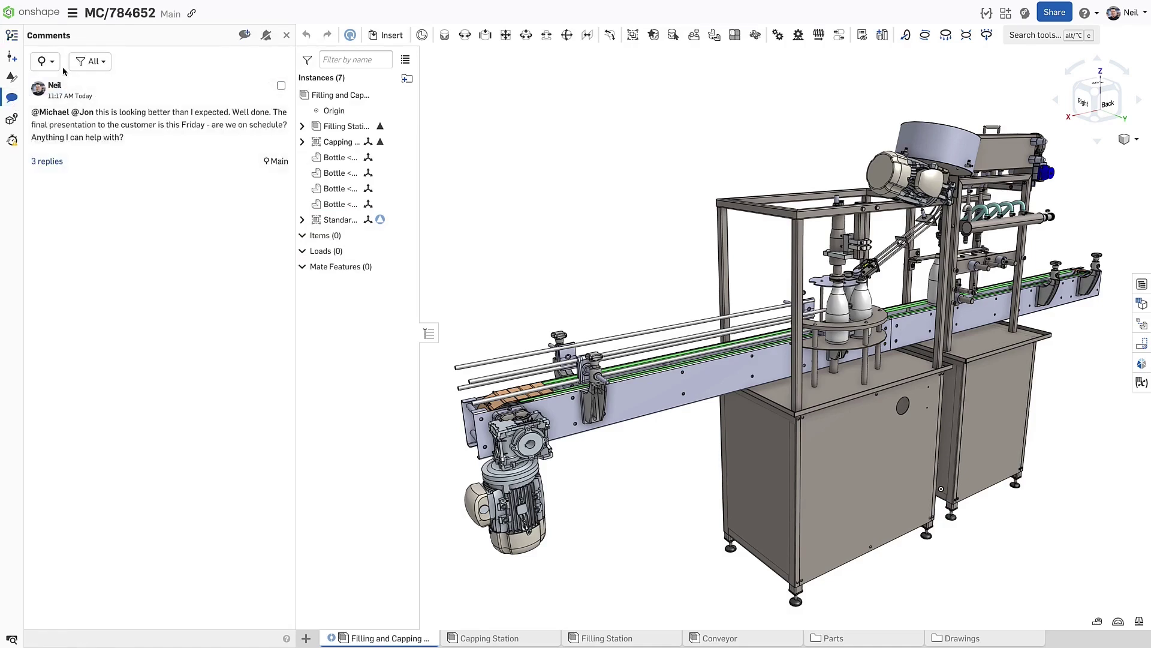
pyautogui.click(45, 61)
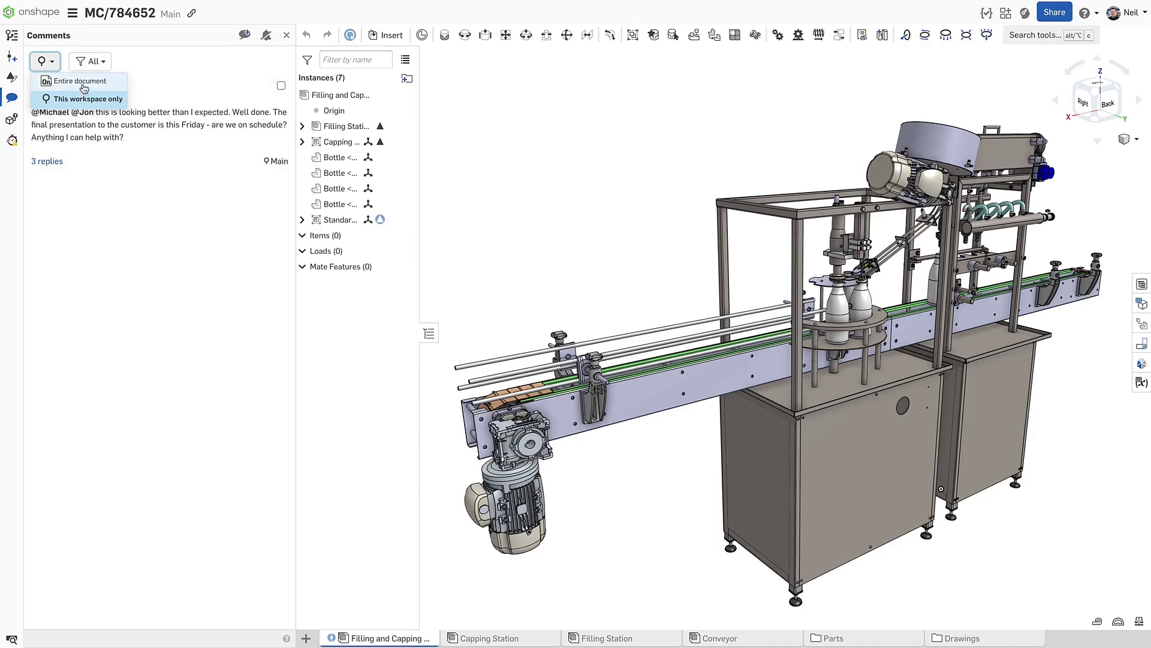
pyautogui.click(80, 81)
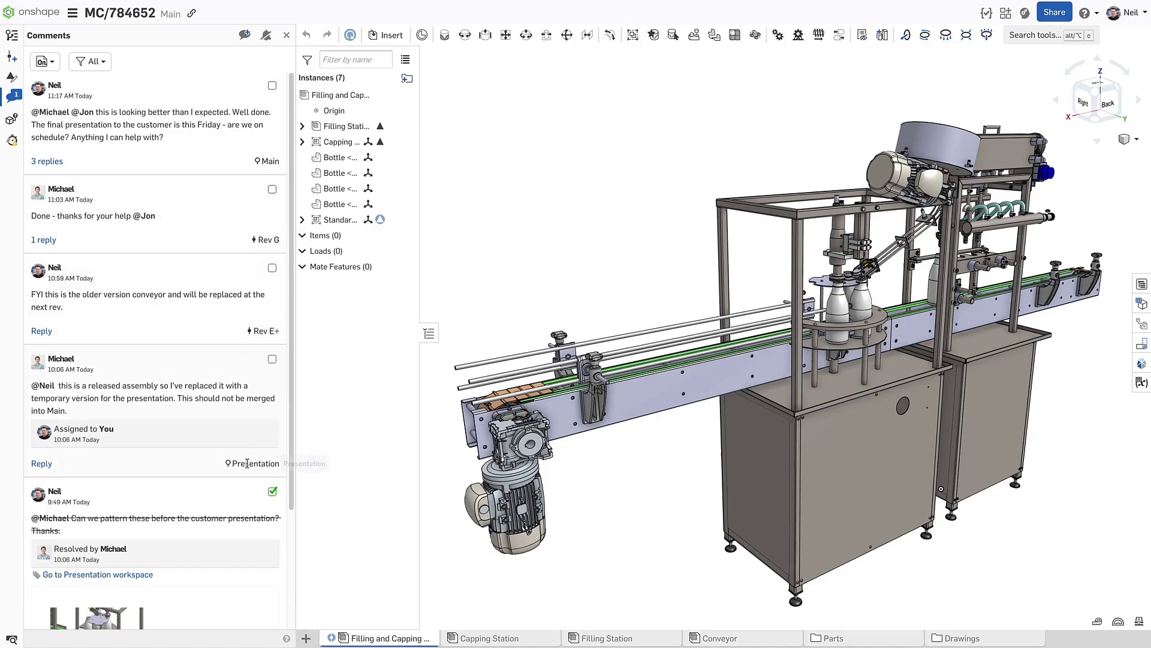
# Reply "OK thanks" to the Presentation workspace comment about the temporary replacement of the released assembly.
pyautogui.click(37, 465)
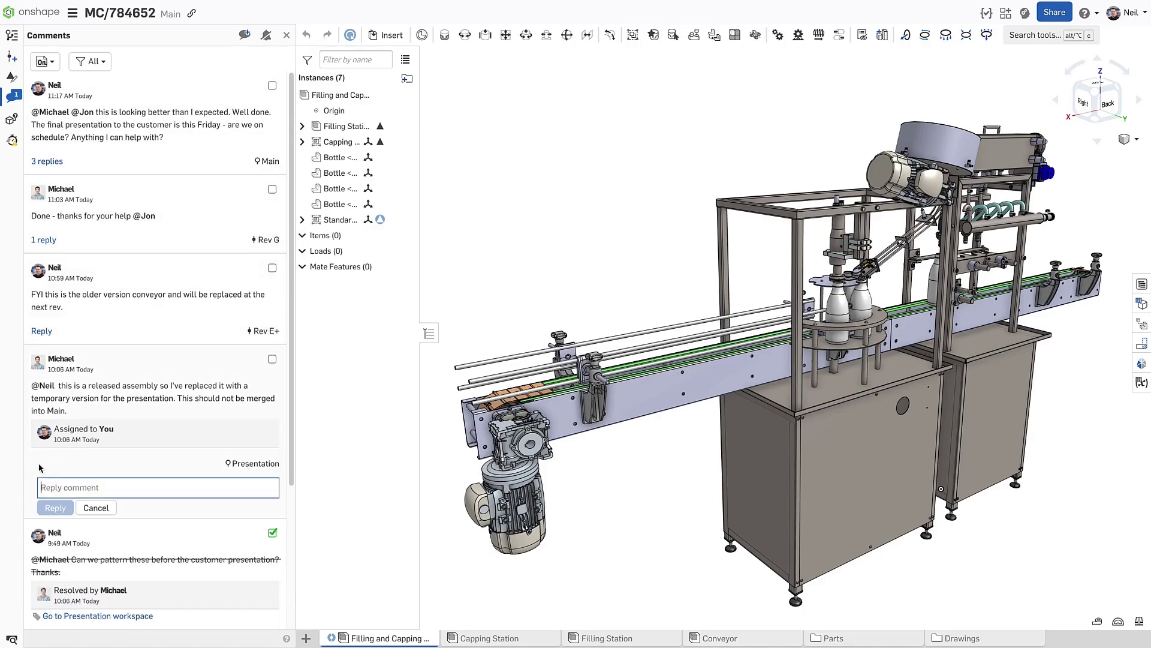
pyautogui.write('OK thanks')
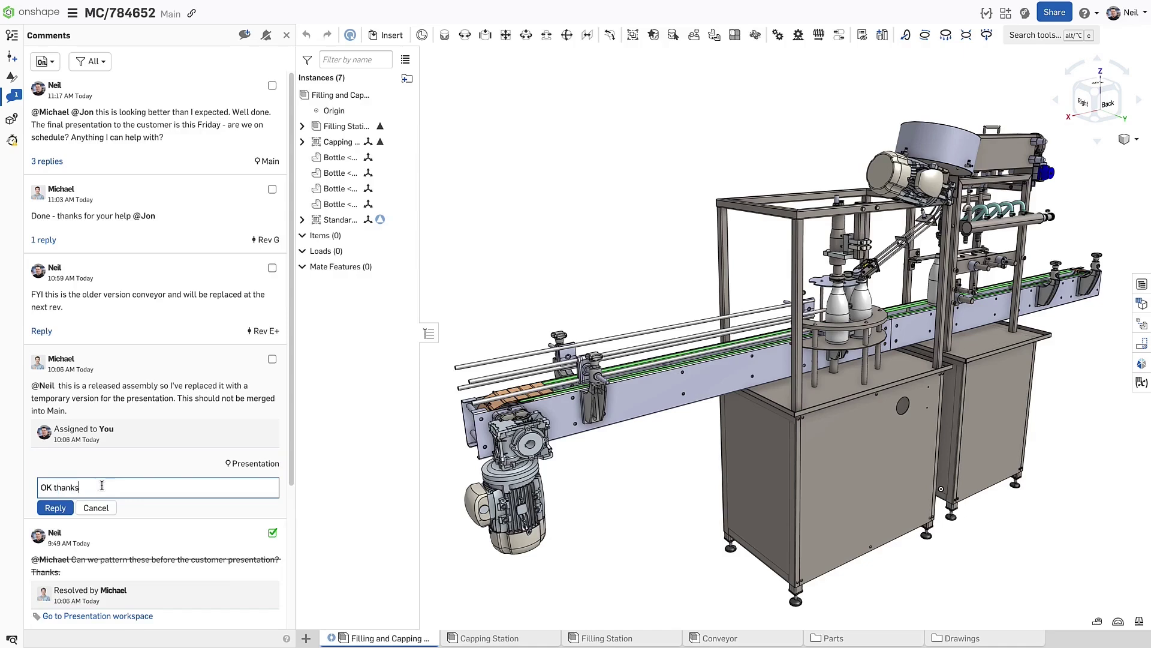
pyautogui.press('Return')
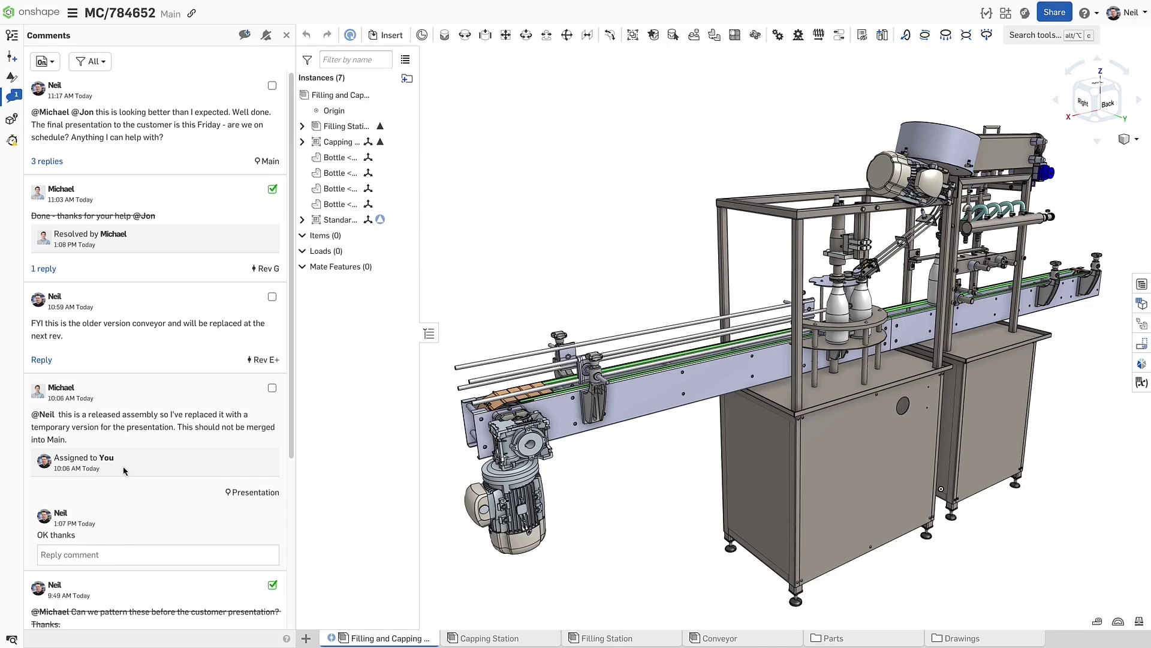
# Filter the comments to all open action items and switch to the For validation version from the throughput comment.
pyautogui.click(106, 64)
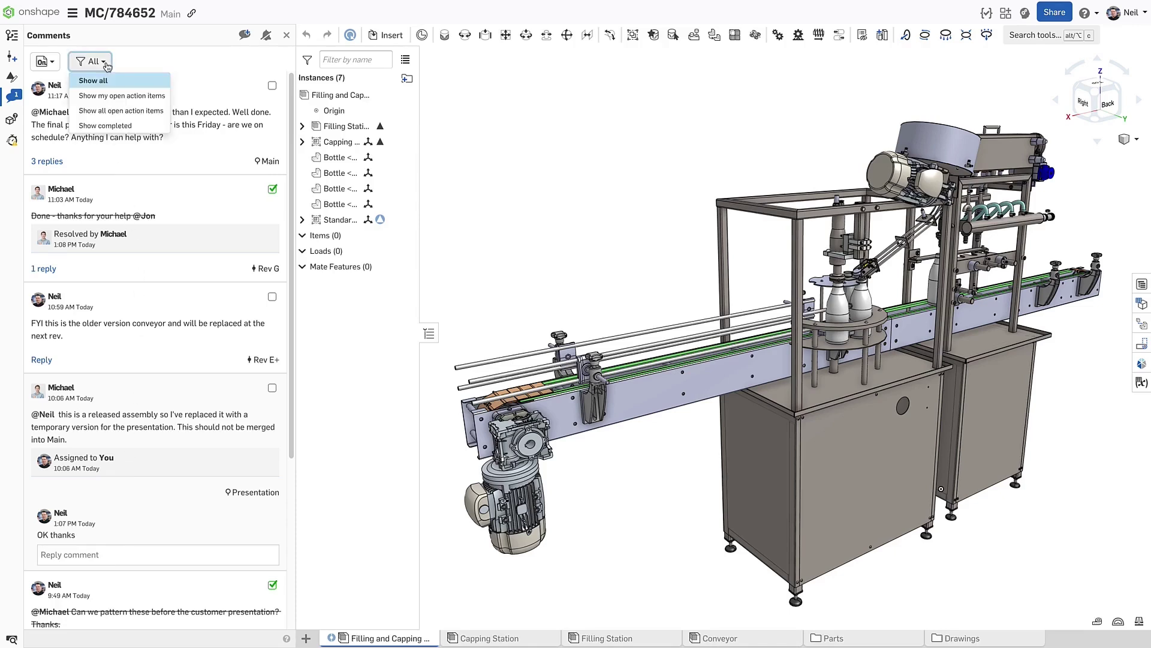
pyautogui.click(125, 112)
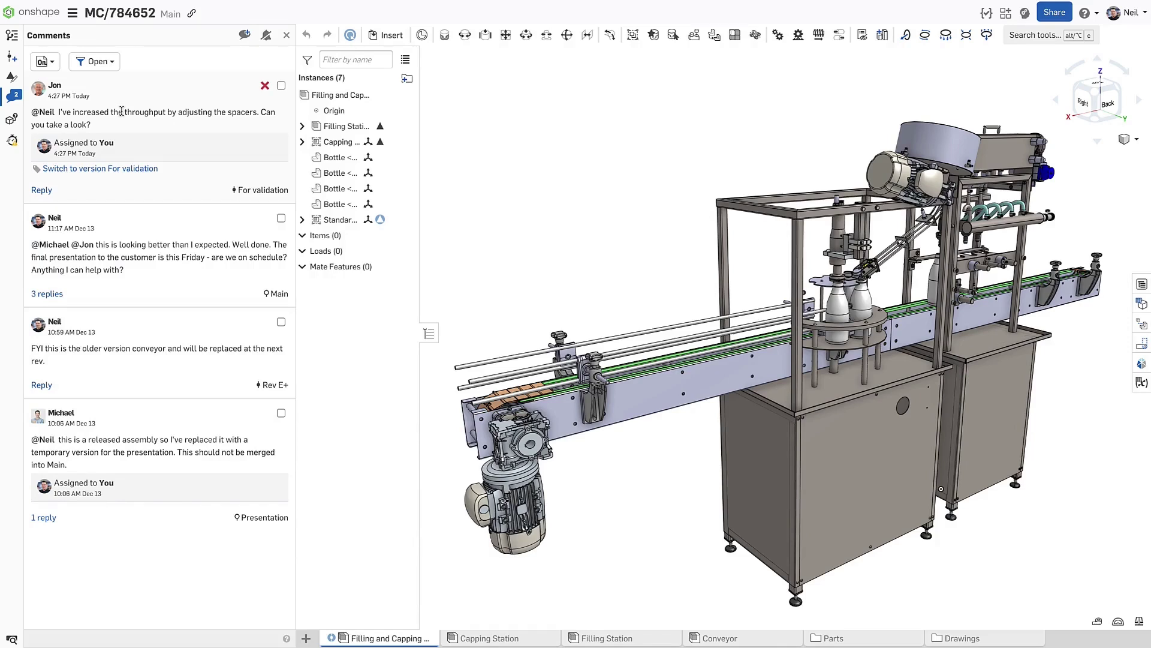
pyautogui.click(128, 169)
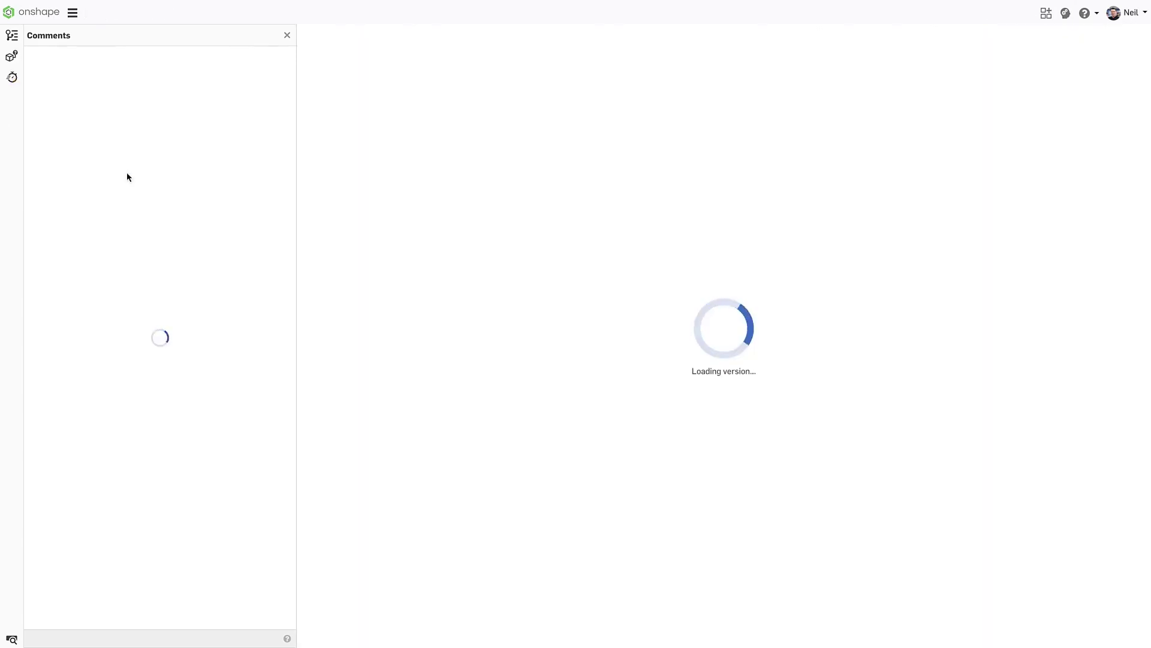